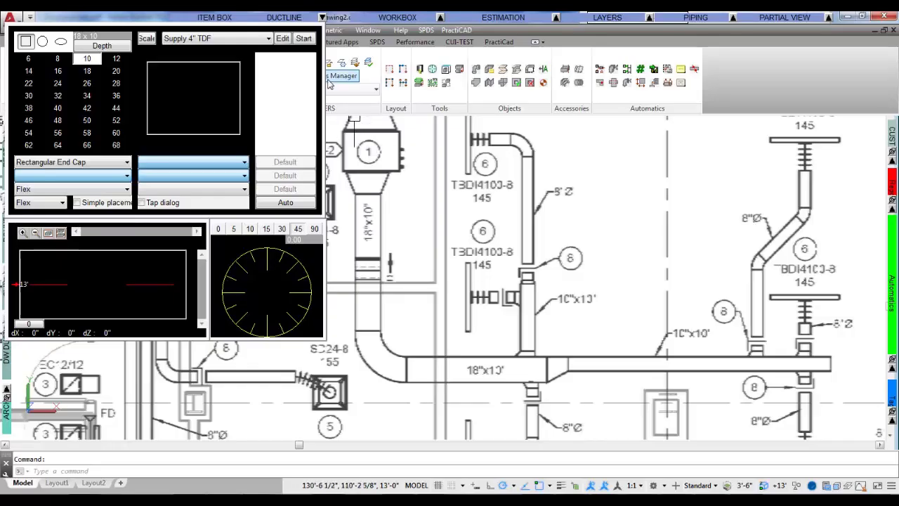
Draw an 18x10 Supply 4" TDF duct down from unit 1 and around the elbow to the start of the reducer.
{"action": "left_click", "coordinate": [303, 39]}
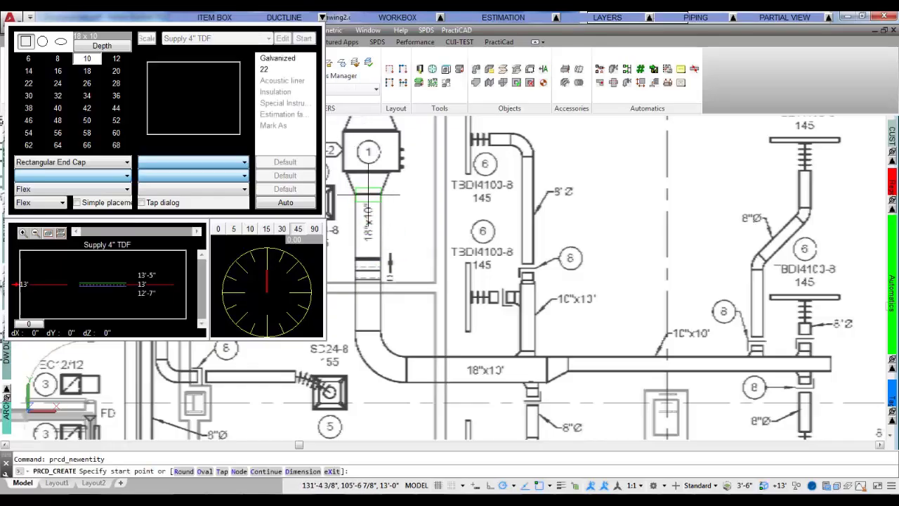
{"action": "left_click", "coordinate": [369, 366]}
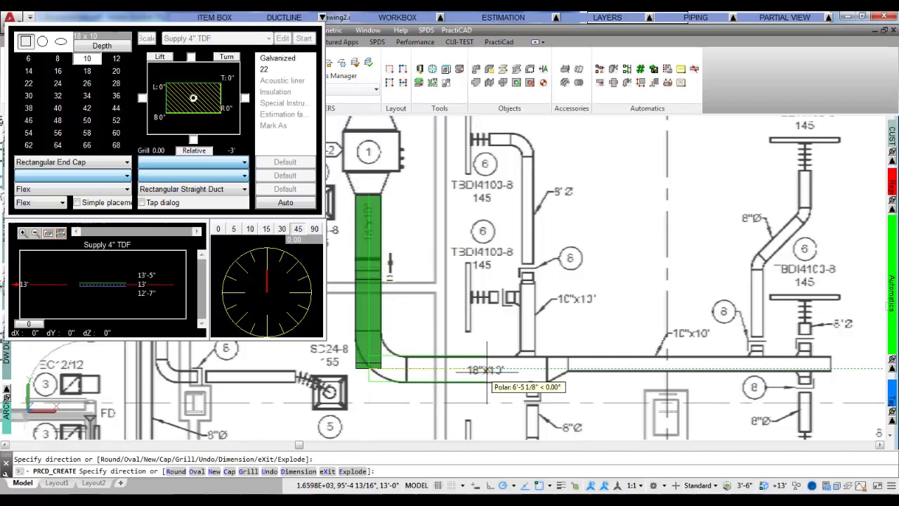
{"action": "left_click", "coordinate": [546, 368]}
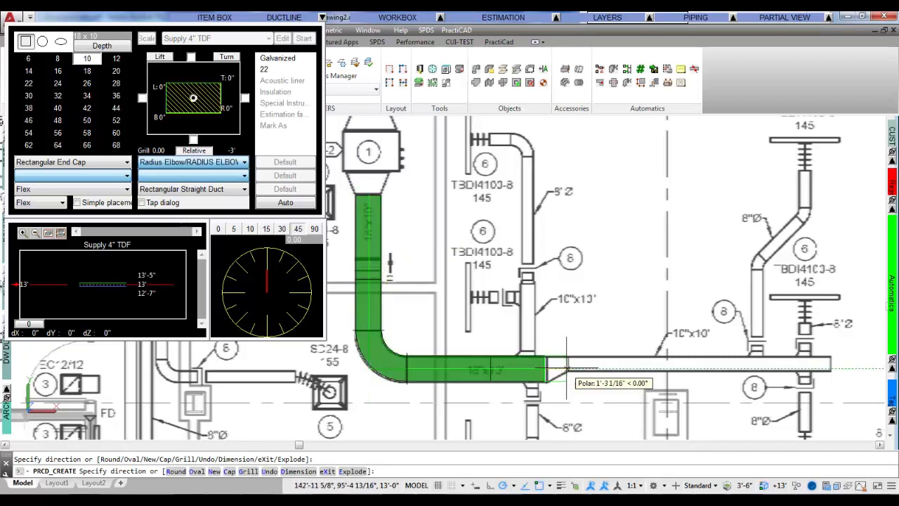
Reduce the main to 10x10 with a left-aligned transition, extend it to the end of the plan's run and cap it.
{"action": "left_click", "coordinate": [568, 369]}
{"action": "left_click", "coordinate": [90, 61]}
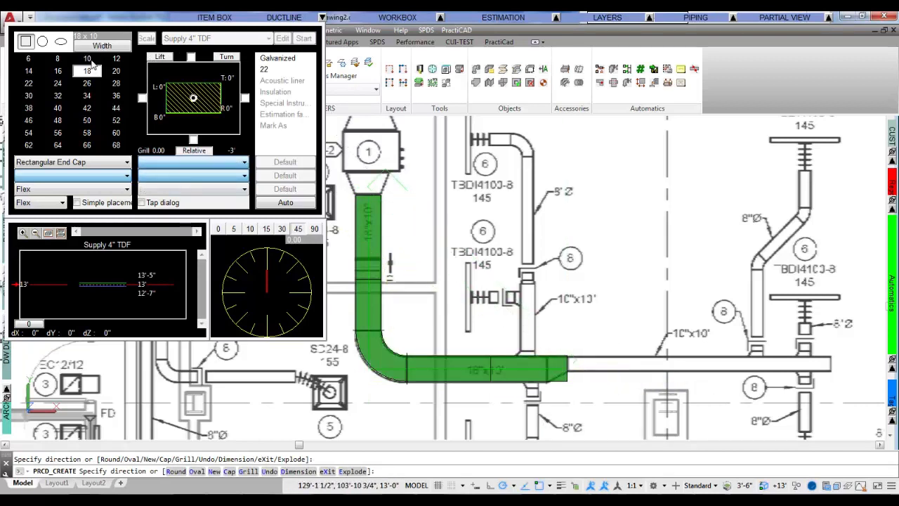
{"action": "left_click", "coordinate": [91, 61]}
{"action": "left_click", "coordinate": [142, 97]}
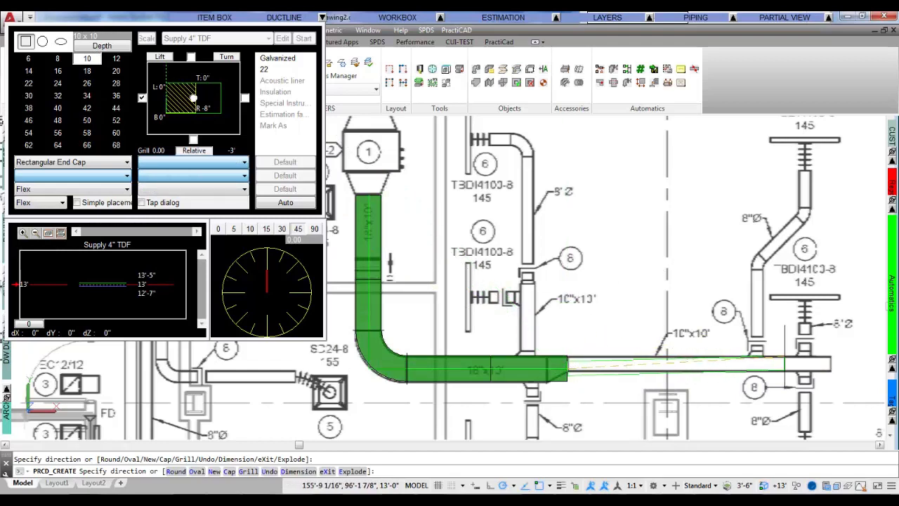
{"action": "left_click", "coordinate": [831, 369]}
{"action": "right_click", "coordinate": [832, 350]}
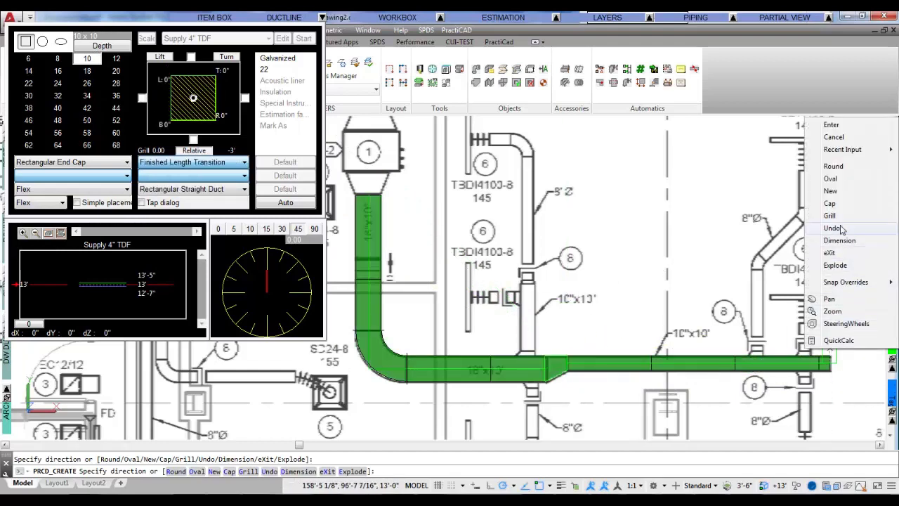
{"action": "left_click", "coordinate": [835, 204]}
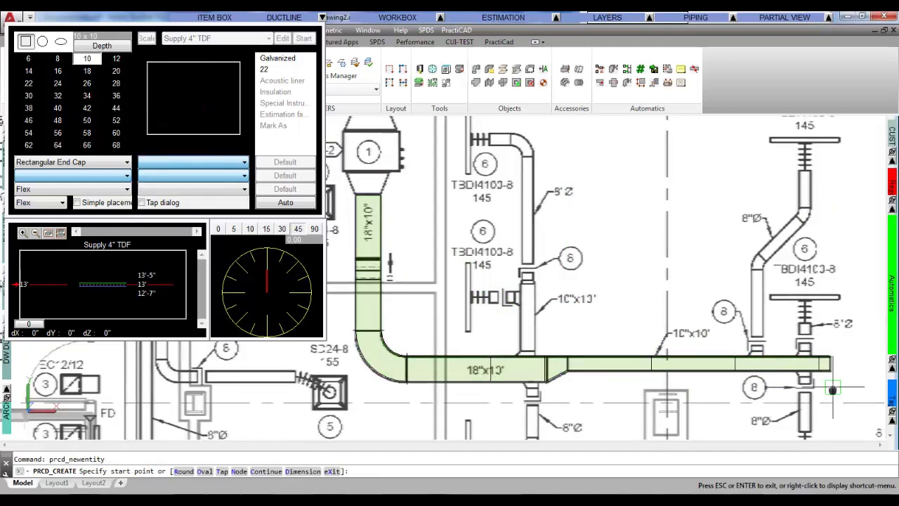
Add an 8-inch round tap near the main's capped end, running up to the nearest TBDI4100-8 diffuser and ending in a grill.
{"action": "mouse_move", "coordinate": [808, 347]}
{"action": "middle_mouse_down"}
{"action": "mouse_move", "coordinate": [808, 309]}
{"action": "mouse_move", "coordinate": [586, 315]}
{"action": "middle_mouse_up"}
{"action": "left_click", "coordinate": [42, 41]}
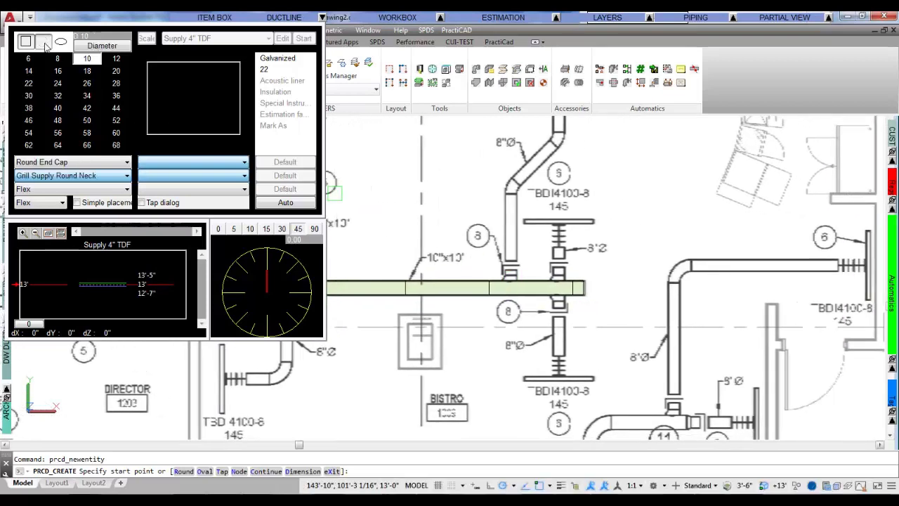
{"action": "left_click", "coordinate": [558, 286]}
{"action": "left_click", "coordinate": [556, 287]}
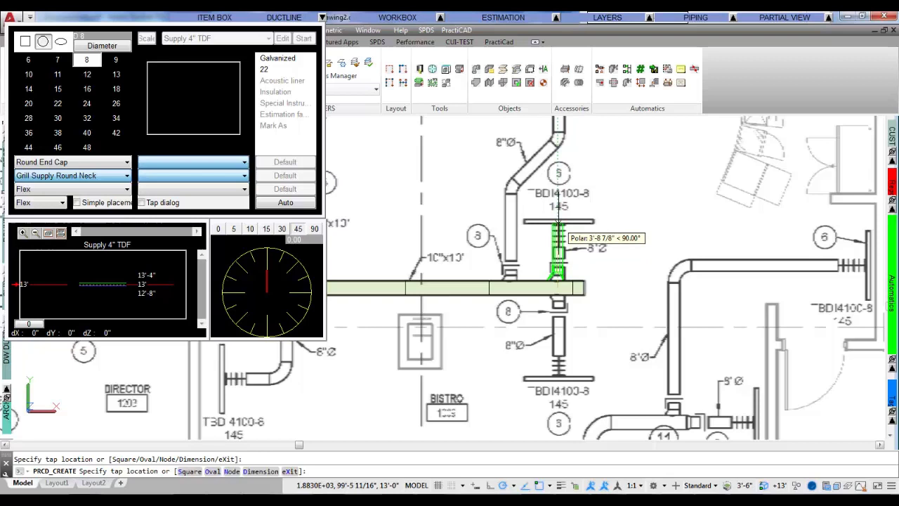
{"action": "right_click", "coordinate": [573, 226]}
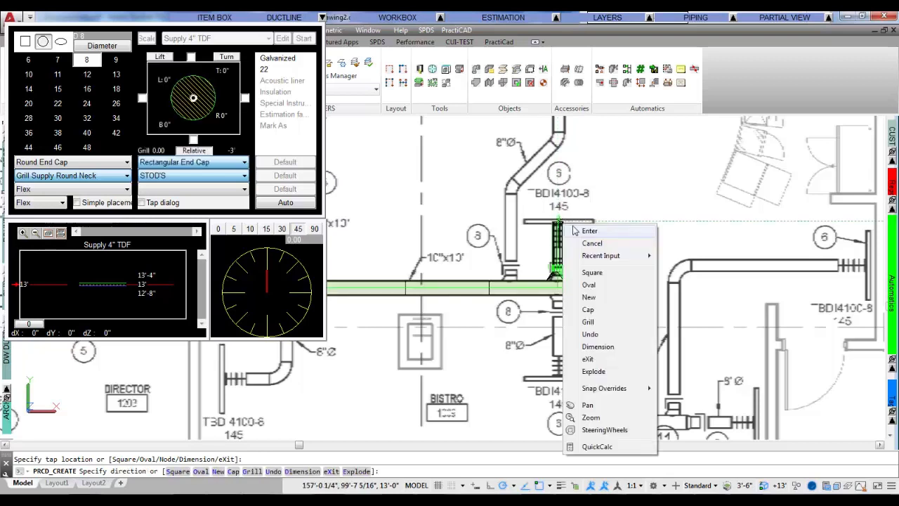
{"action": "left_click", "coordinate": [588, 323]}
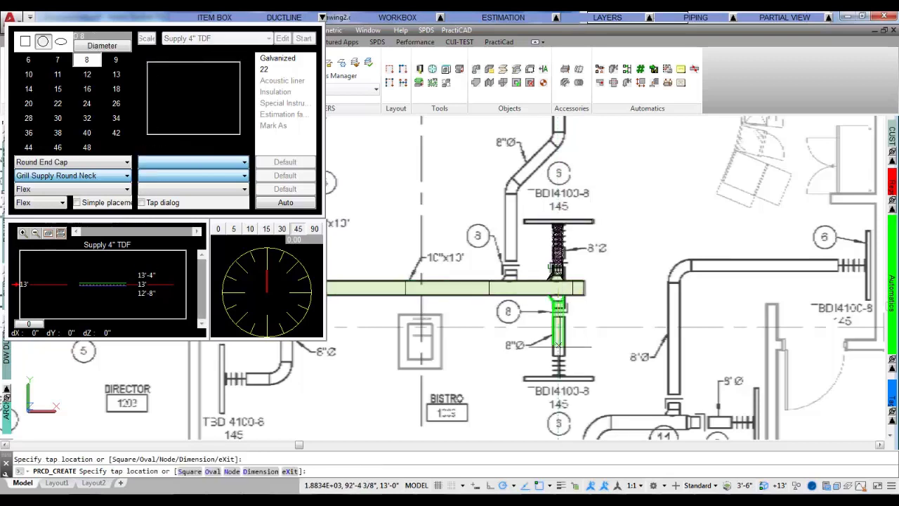
Run the opposite 8-inch round tap down to the diffuser above the lower TBDI4100-8 label and finish it with a grill.
{"action": "right_click", "coordinate": [559, 379]}
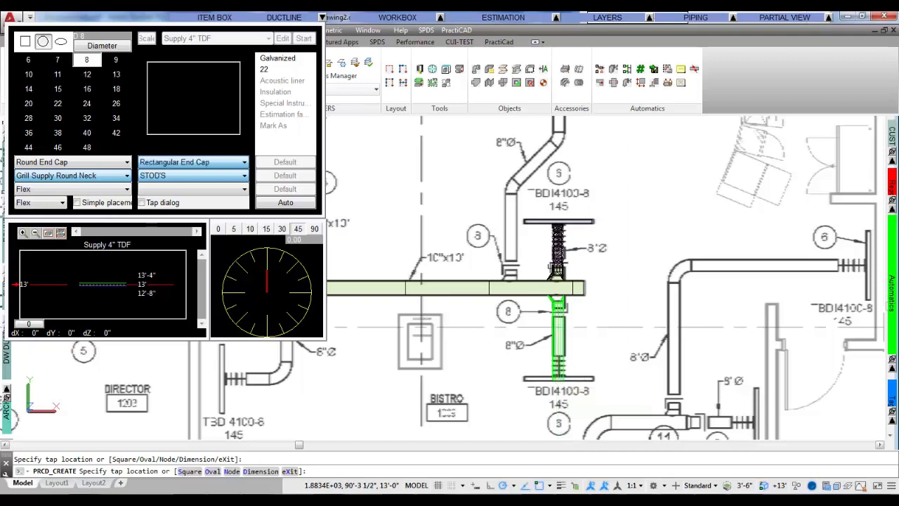
{"action": "right_click", "coordinate": [572, 369]}
{"action": "left_click", "coordinate": [605, 236]}
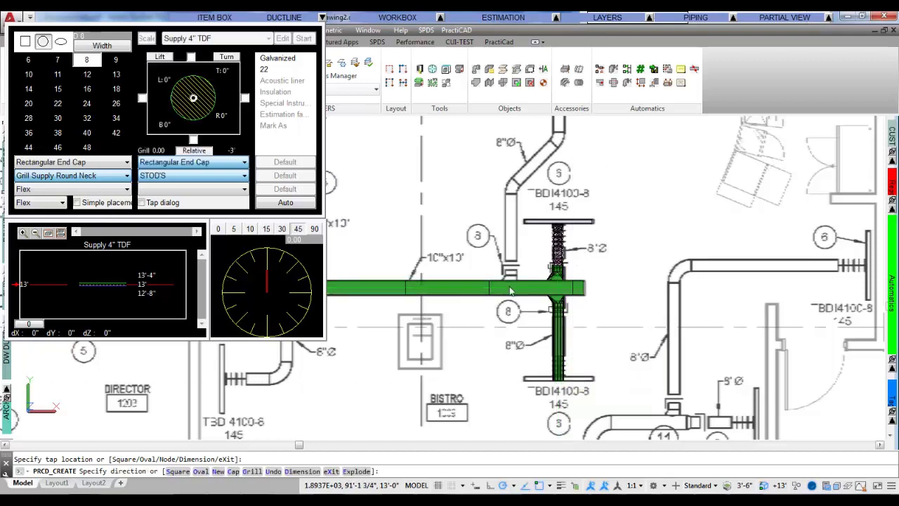
Tap an 8-inch round branch from the 10x10 main, follow its diagonal offset up to the top diffuser, and end it with a grill.
{"action": "left_click", "coordinate": [510, 290]}
{"action": "middle_click_drag", "start_coordinate": [506, 273], "coordinate": [501, 350]}
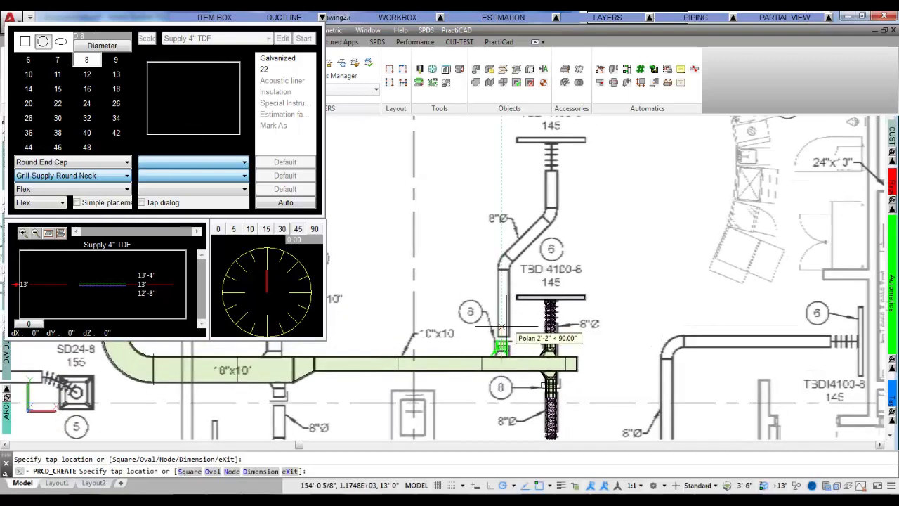
{"action": "left_click", "coordinate": [502, 266]}
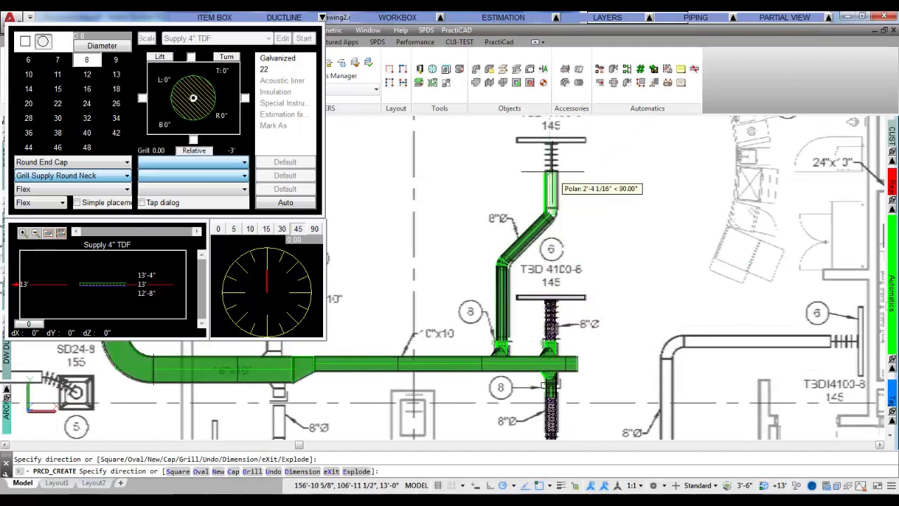
{"action": "right_click", "coordinate": [556, 140]}
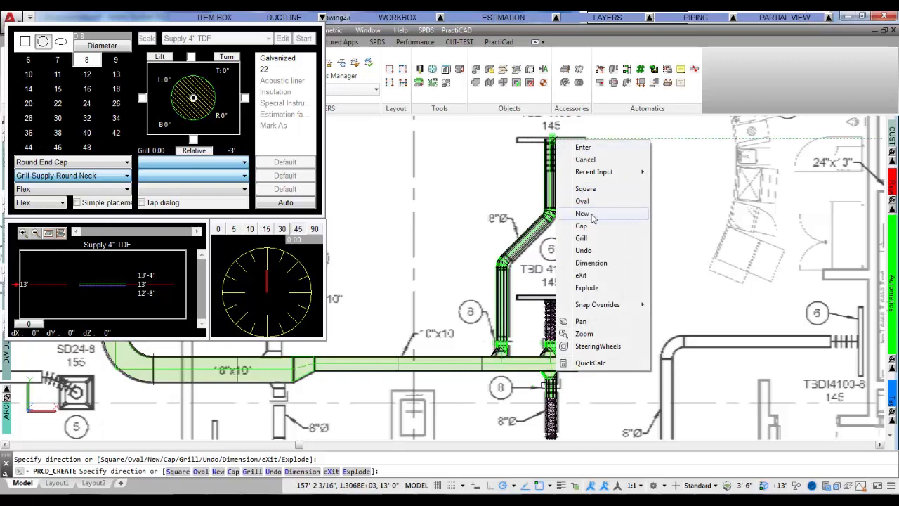
{"action": "left_click", "coordinate": [588, 240]}
Tap an 8-inch round branch below the 18x10 main, elbow it toward the diffuser near the Director room, and add a grill.
{"action": "mouse_move", "coordinate": [356, 397]}
{"action": "middle_mouse_down"}
{"action": "mouse_move", "coordinate": [471, 344]}
{"action": "mouse_move", "coordinate": [567, 284]}
{"action": "middle_mouse_up"}
{"action": "left_click", "coordinate": [492, 255]}
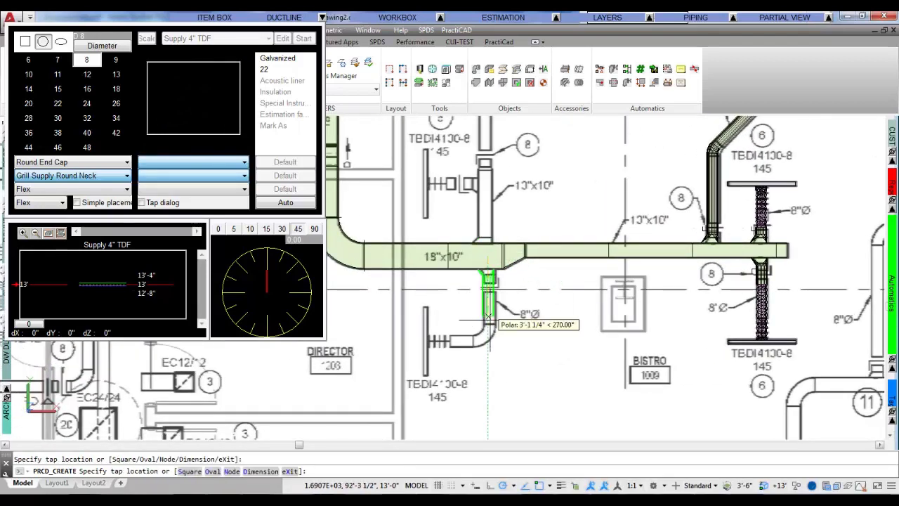
{"action": "left_click", "coordinate": [488, 342]}
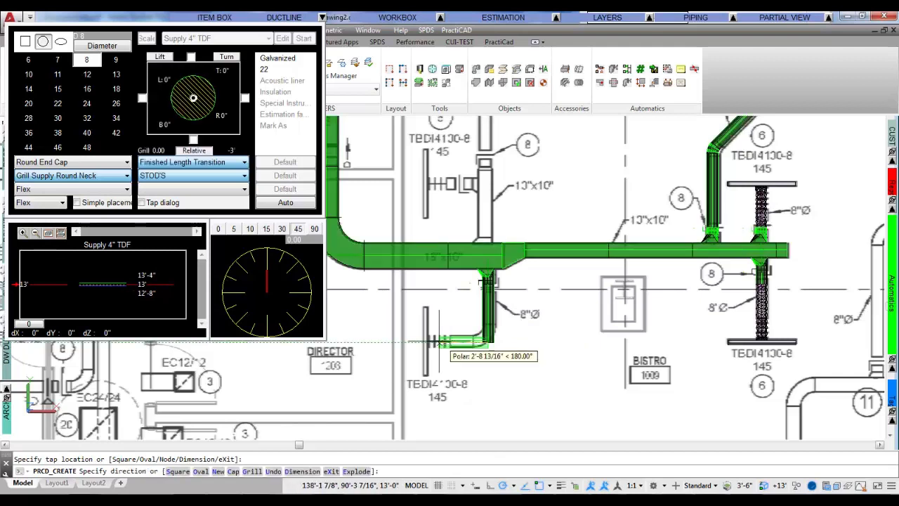
{"action": "type", "text": "g"}
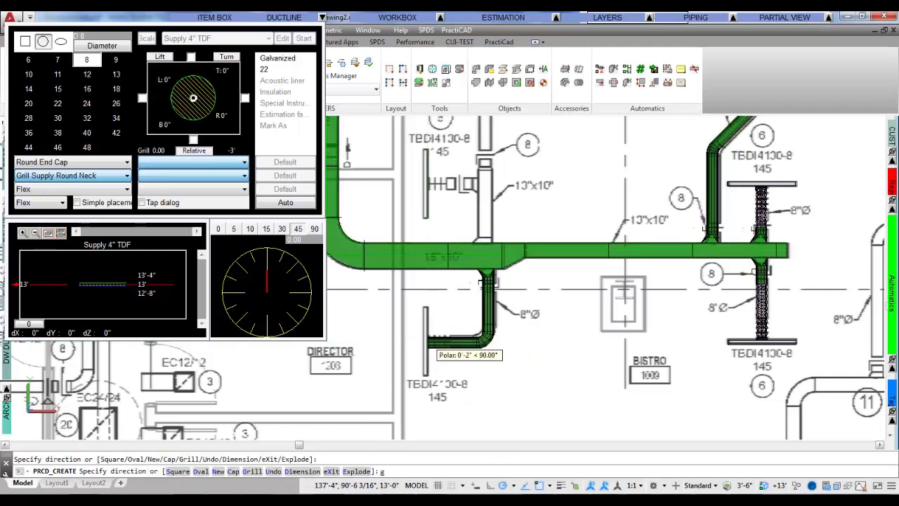
{"action": "key", "text": "Return"}
Add a 10x10 rectangular branch tap on the upper side of the 18x10 main, running up to the start of the 8-inch duct.
{"action": "left_click", "coordinate": [24, 41]}
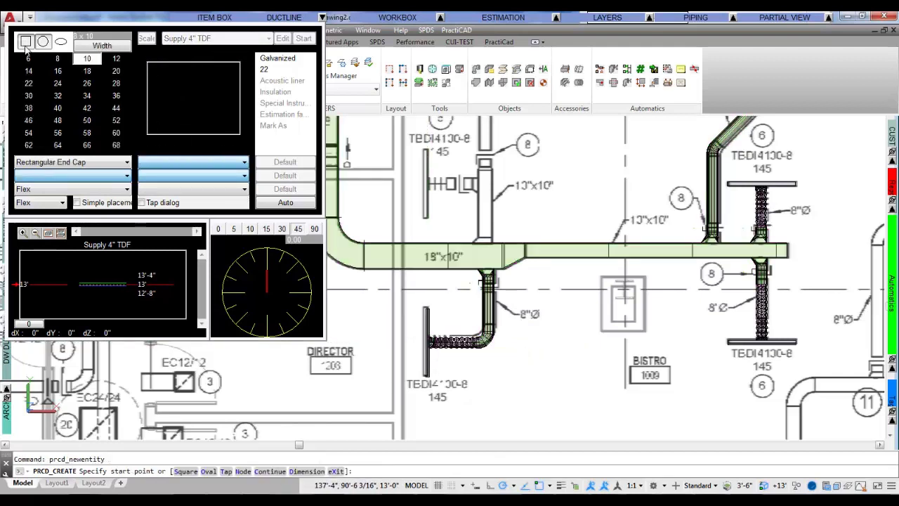
{"action": "left_click", "coordinate": [87, 60]}
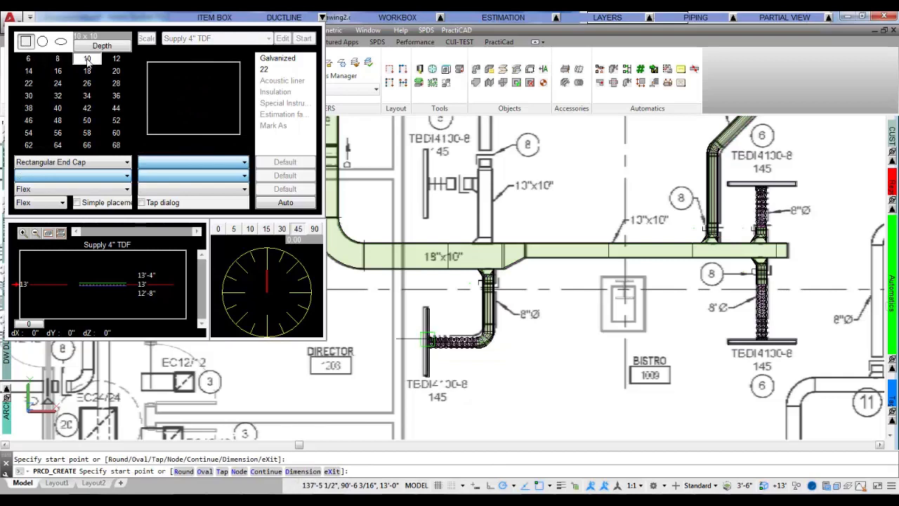
{"action": "left_click", "coordinate": [490, 255]}
{"action": "mouse_move", "coordinate": [497, 199]}
{"action": "middle_mouse_down"}
{"action": "mouse_move", "coordinate": [503, 311]}
{"action": "mouse_move", "coordinate": [491, 367]}
{"action": "middle_mouse_up"}
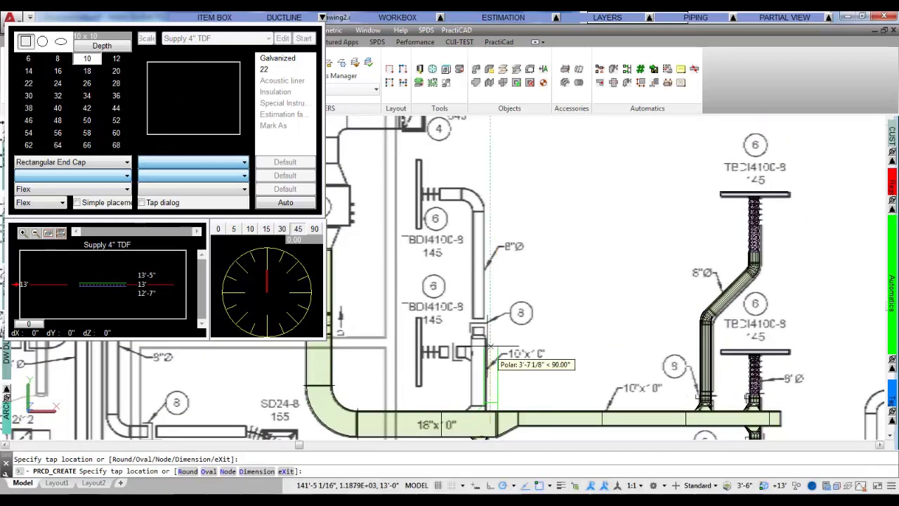
{"action": "left_click", "coordinate": [478, 313]}
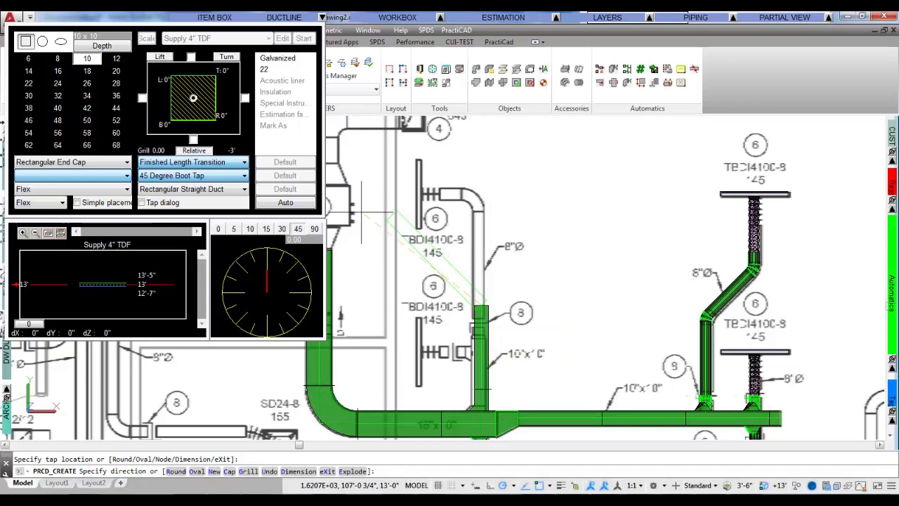
Continue the 10x10 branch as 8-inch round duct, elbow it to the upper TBDI4100-8 diffuser, and end it with a grill.
{"action": "left_click", "coordinate": [87, 61]}
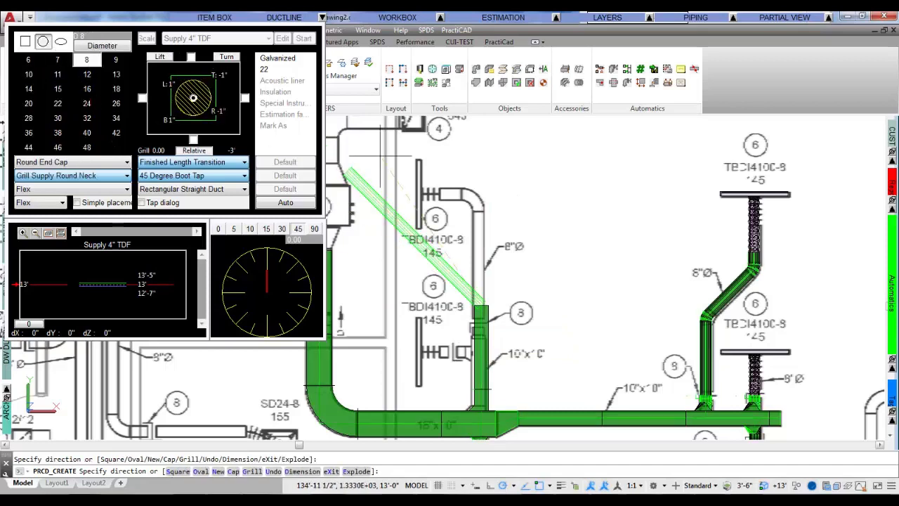
{"action": "left_click", "coordinate": [418, 191]}
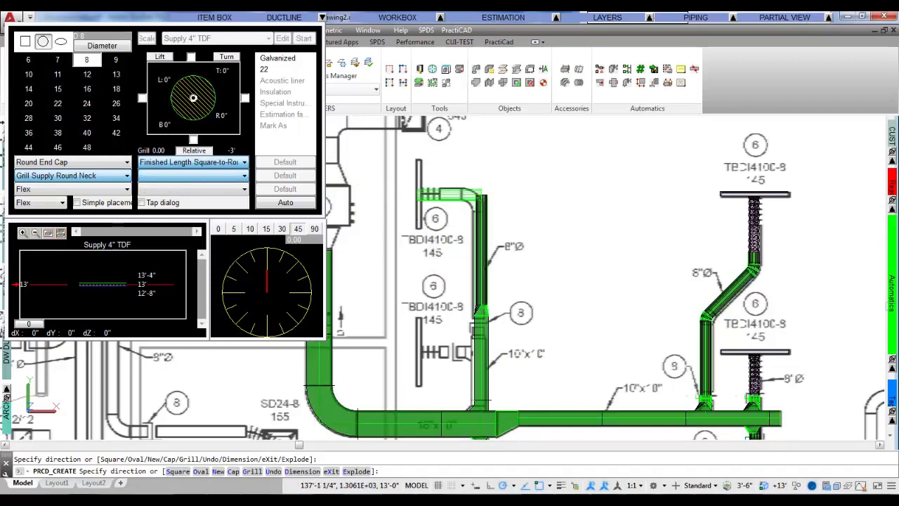
{"action": "right_click", "coordinate": [438, 195]}
{"action": "left_click", "coordinate": [470, 293]}
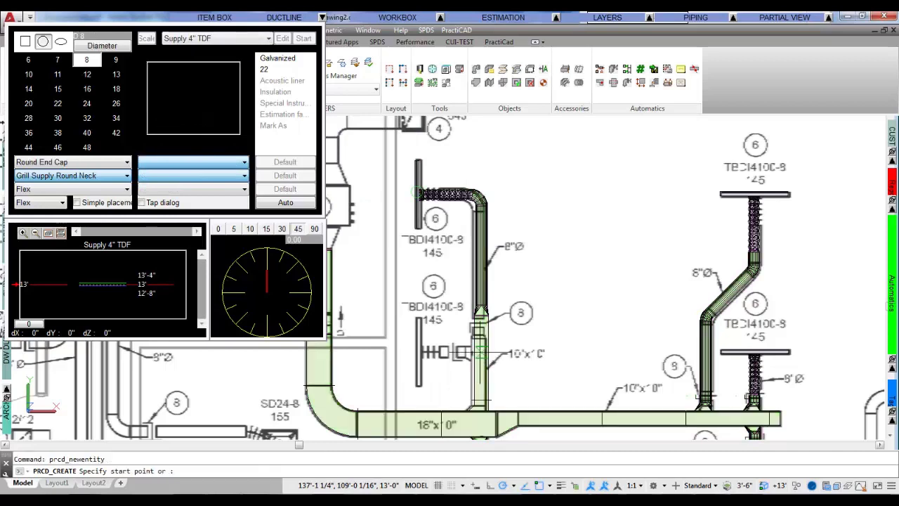
Tap an 8-inch round duct off the 10x10 branch to the lower TBDI4100-8 diffuser and end it with a grill.
{"action": "left_click", "coordinate": [480, 353]}
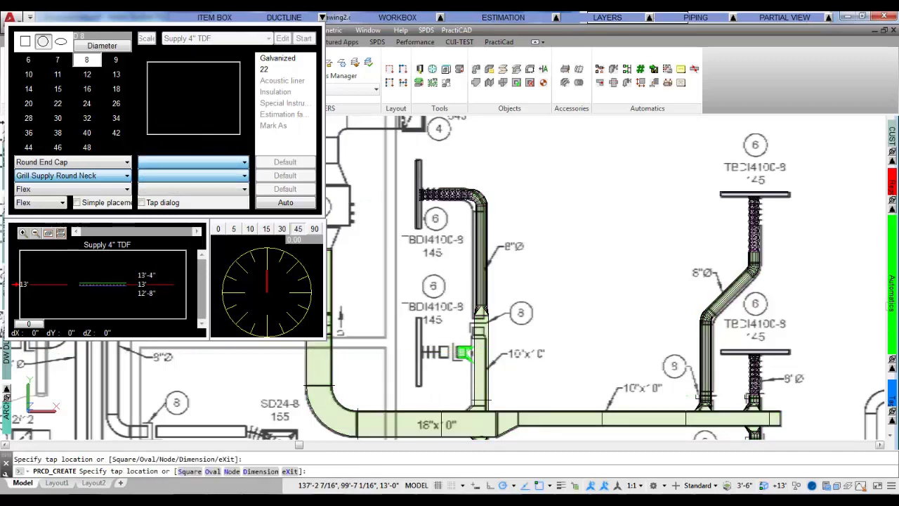
{"action": "left_click", "coordinate": [464, 353]}
{"action": "right_click", "coordinate": [421, 352]}
{"action": "left_click", "coordinate": [456, 219]}
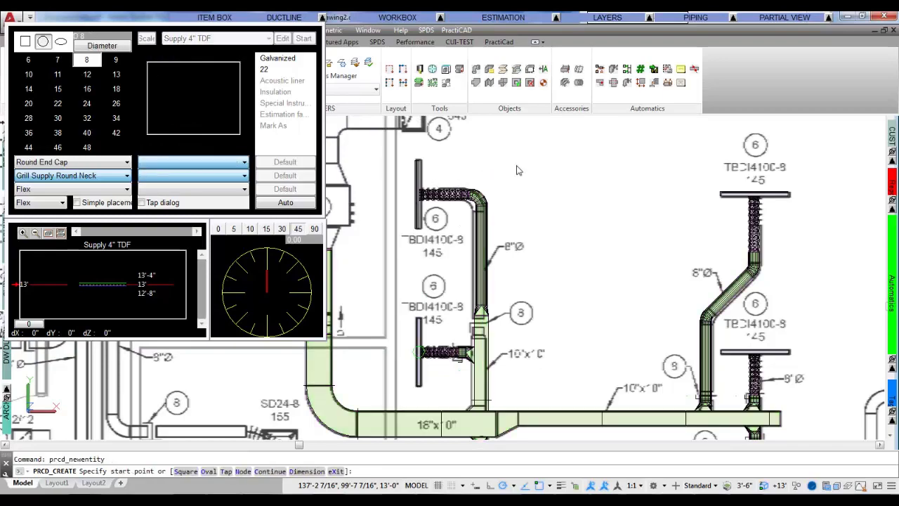
Close duct creation and examine the finished ductwork in a 3D constrained orbit.
{"action": "left_click", "coordinate": [105, 75]}
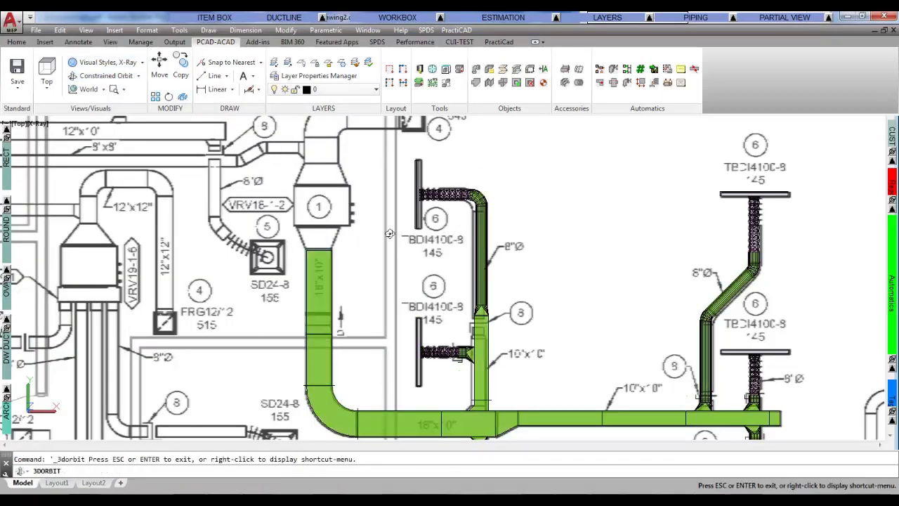
{"action": "left_click_drag", "start_coordinate": [602, 390], "coordinate": [426, 304]}
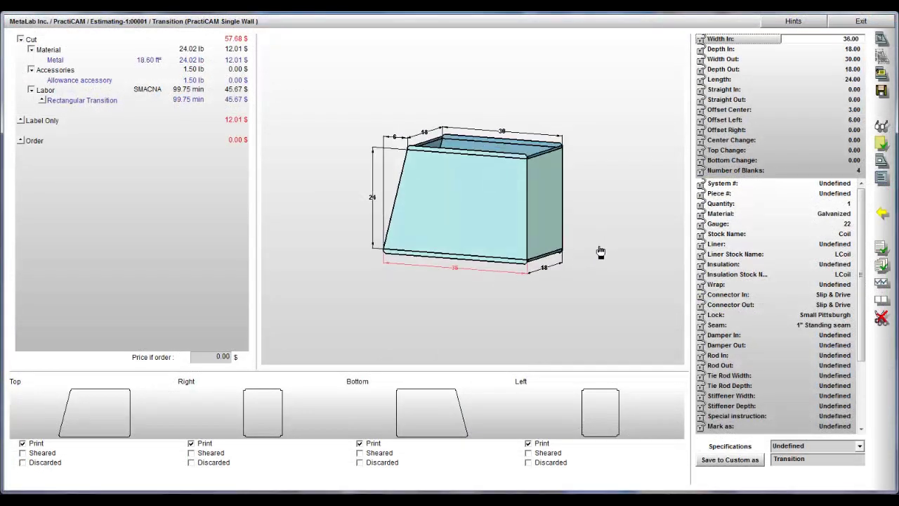
Switch to PractiCAM and apply the SMACNA - 4" WG TDF specification to the rectangular transition.
{"action": "left_click_drag", "start_coordinate": [601, 252], "coordinate": [594, 264]}
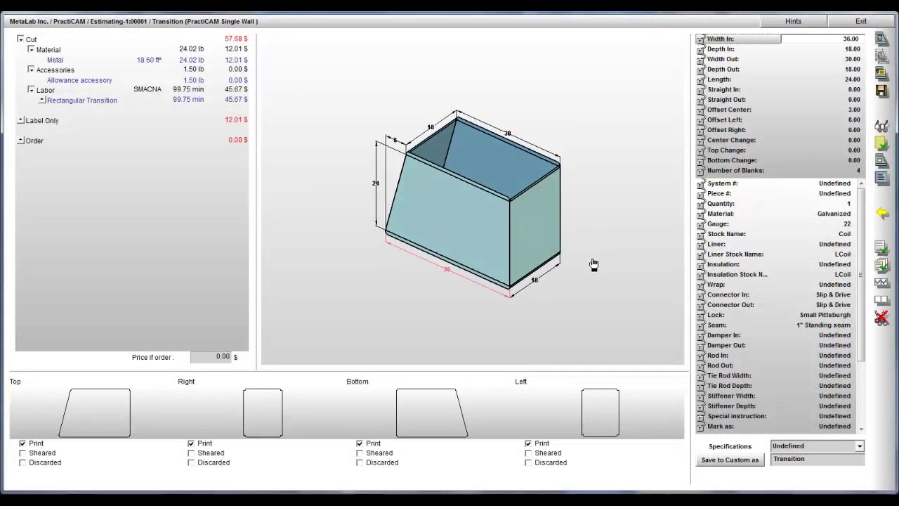
{"action": "left_click", "coordinate": [860, 447]}
{"action": "left_click_drag", "start_coordinate": [863, 361], "coordinate": [859, 415]}
{"action": "left_click", "coordinate": [804, 395]}
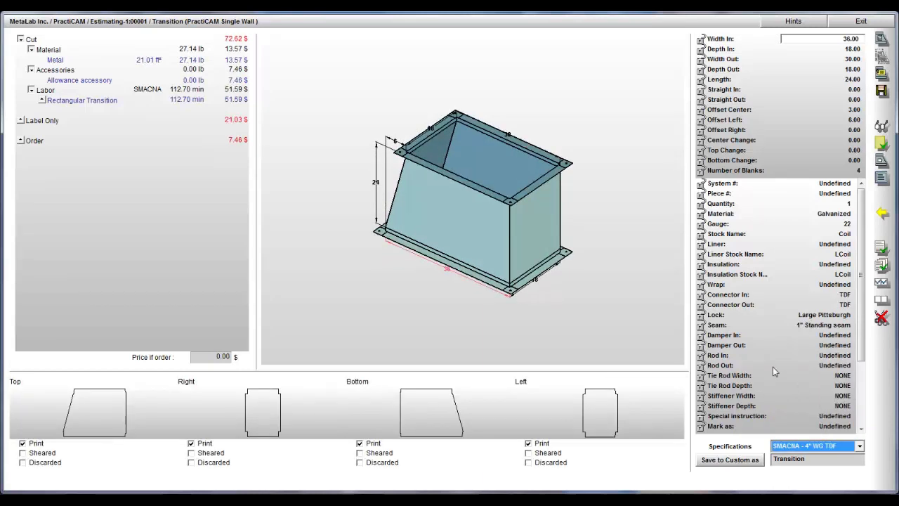
{"action": "left_click_drag", "start_coordinate": [583, 251], "coordinate": [583, 234]}
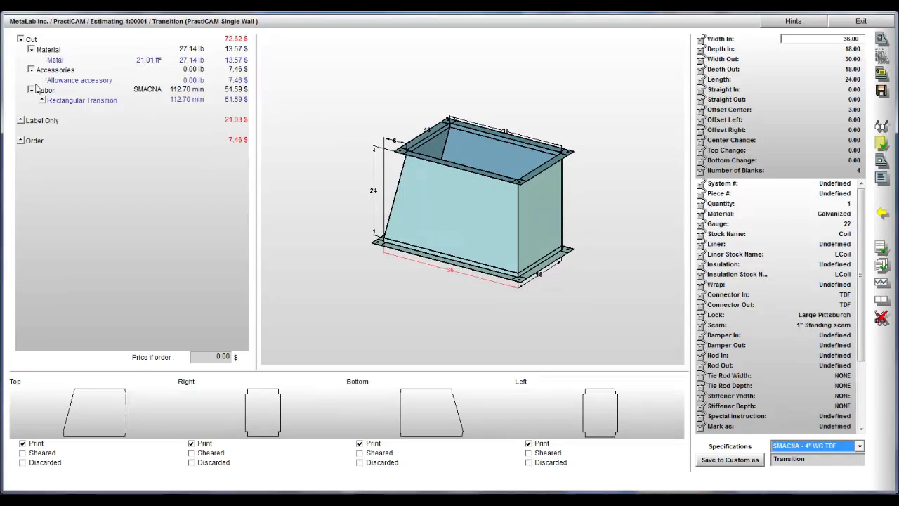
Set the transition's inlet width and depth to 48, its outlet width and depth to 24, and its length to 48.
{"action": "left_click", "coordinate": [841, 38]}
{"action": "type", "text": "48"}
{"action": "key", "text": "Return"}
{"action": "type", "text": "48"}
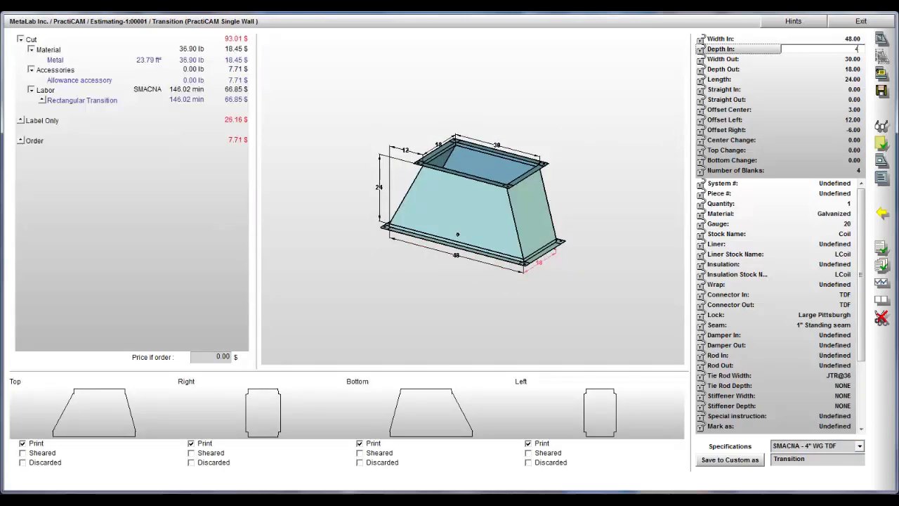
{"action": "key", "text": "Return"}
{"action": "type", "text": "24"}
{"action": "key", "text": "Return"}
{"action": "type", "text": "24"}
{"action": "key", "text": "Return"}
{"action": "key", "text": "Tab"}
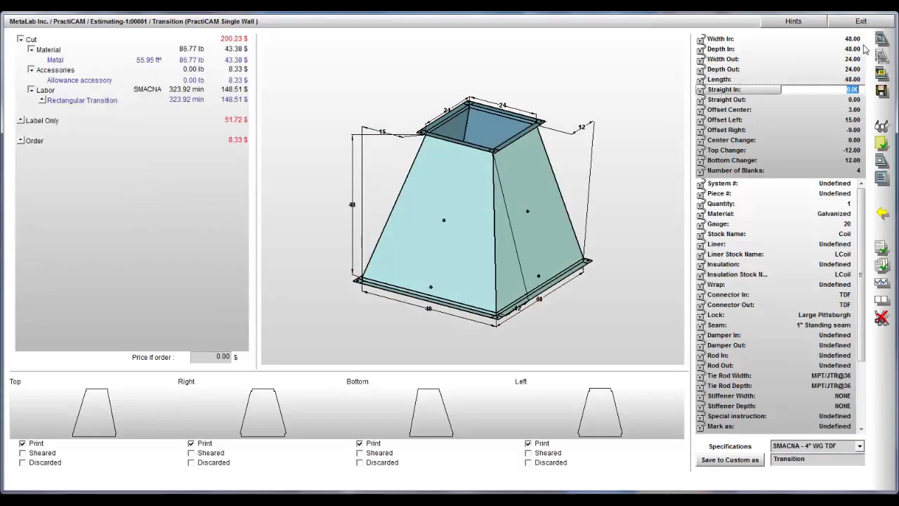
Inspect the transition in 3D, add it to the Estimating-1 takeoff, and expand the takeoff's cost breakdown.
{"action": "left_click_drag", "start_coordinate": [405, 248], "coordinate": [455, 243]}
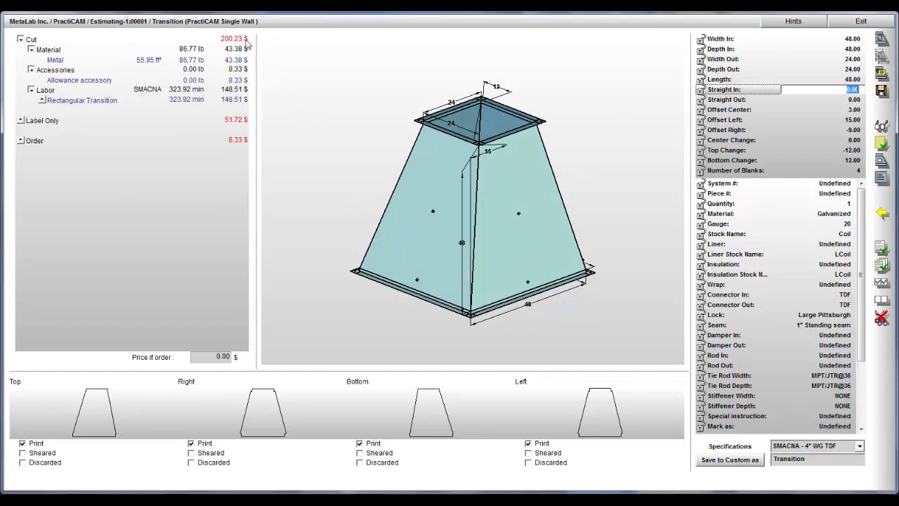
{"action": "left_click", "coordinate": [883, 41]}
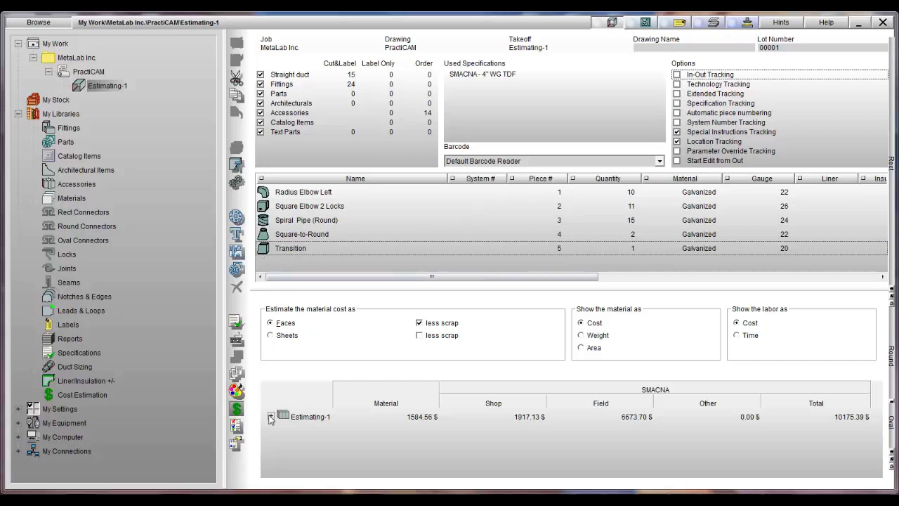
{"action": "left_click", "coordinate": [270, 417]}
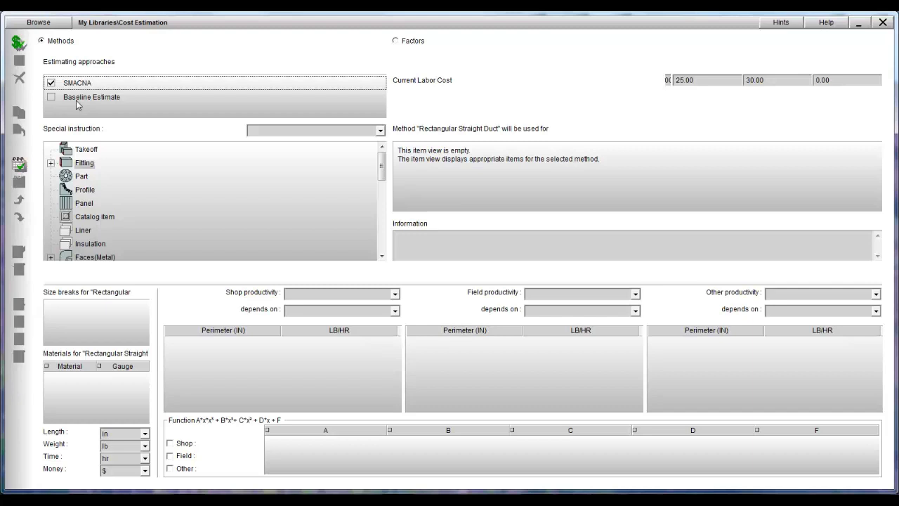
Toggle the estimating approach to Baseline Estimate and back to SMACNA, and enable the Shop function for Rectangular Straight Duct.
{"action": "left_click", "coordinate": [51, 99]}
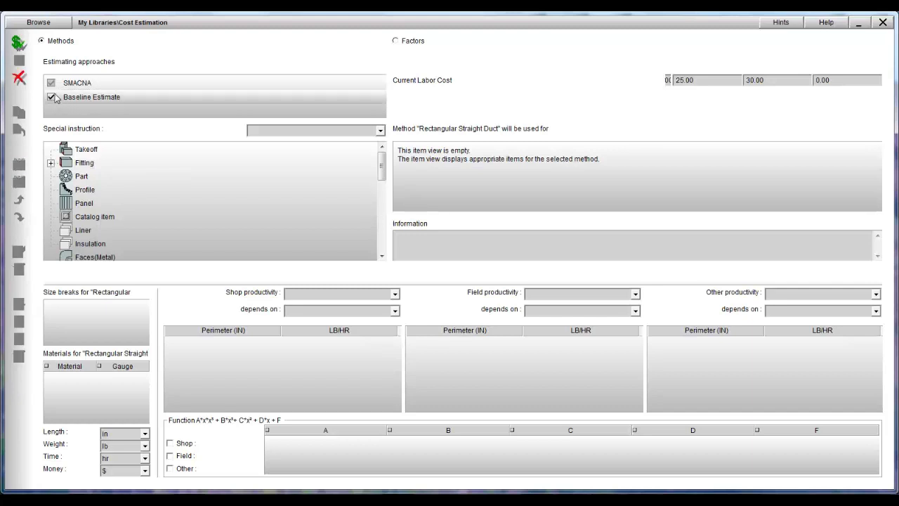
{"action": "left_click", "coordinate": [53, 86]}
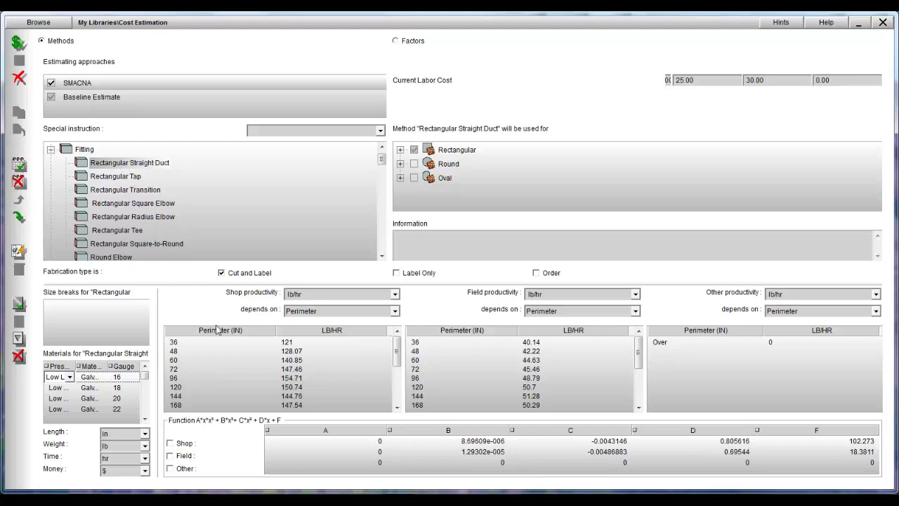
{"action": "left_click_drag", "start_coordinate": [397, 349], "coordinate": [386, 386]}
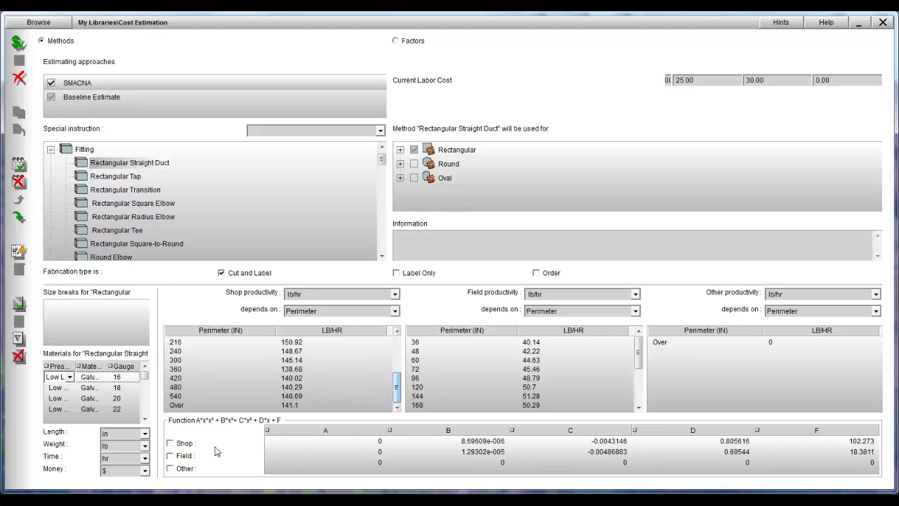
{"action": "left_click", "coordinate": [169, 444]}
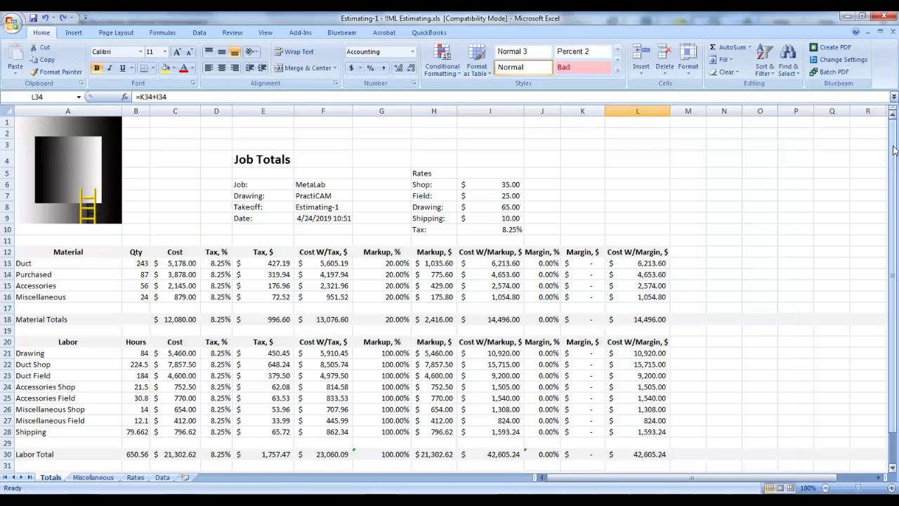
Switch to the Excel Job Totals sheet, review the material and labor rows, and apply the fill color to the grand total in L34.
{"action": "left_click_drag", "start_coordinate": [894, 150], "coordinate": [888, 187]}
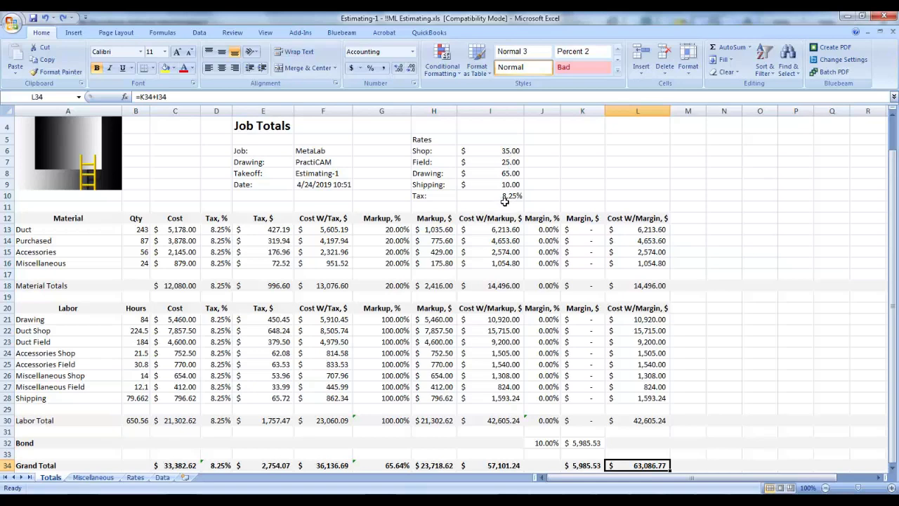
{"action": "left_click_drag", "start_coordinate": [87, 232], "coordinate": [637, 420]}
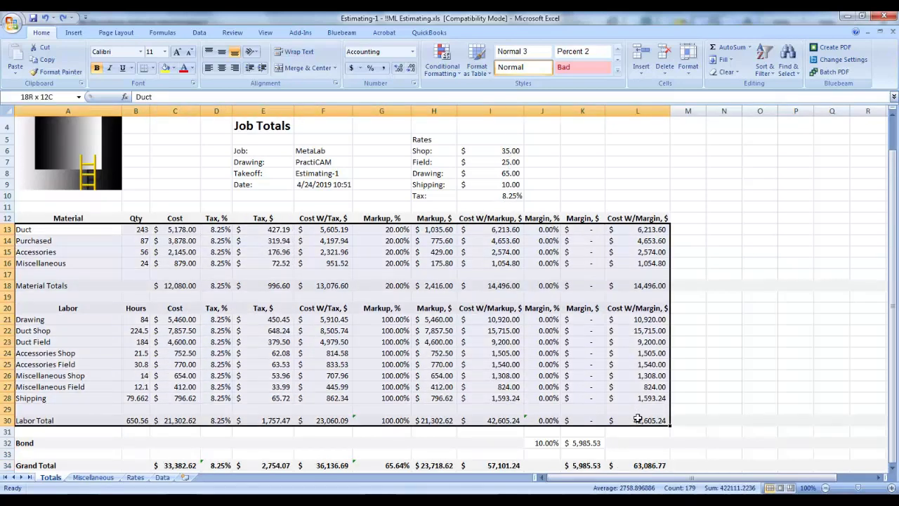
{"action": "left_click", "coordinate": [645, 462]}
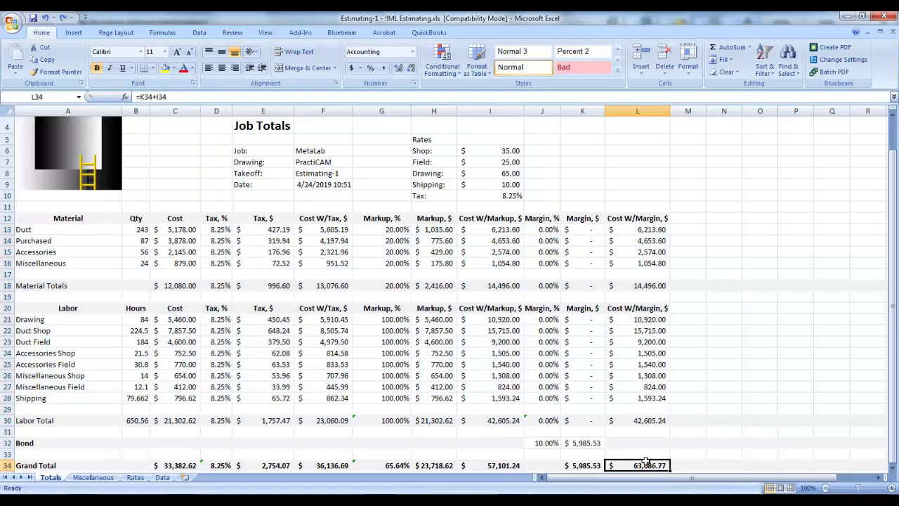
{"action": "left_click", "coordinate": [164, 68]}
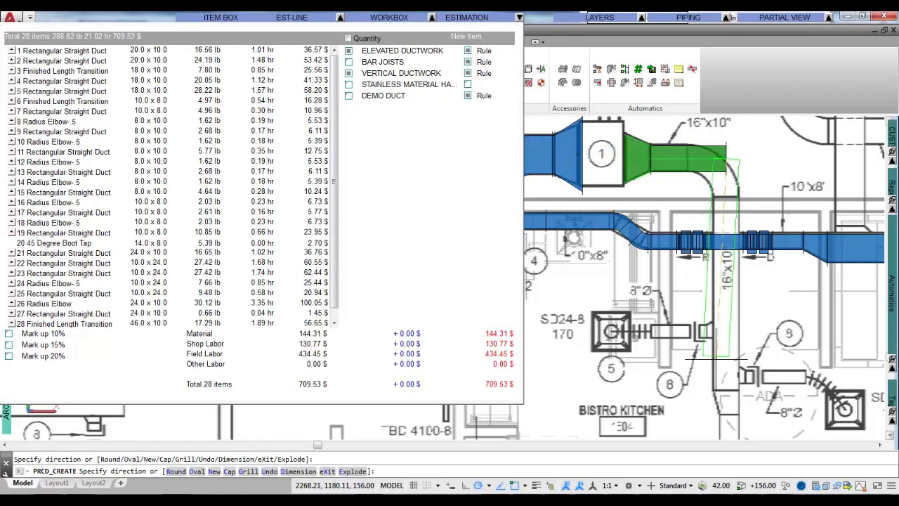
Switch to PractiCAD and extend the 16x10 duct from the elbow down the plan to its reducer, ending the run there.
{"action": "left_click", "coordinate": [727, 394]}
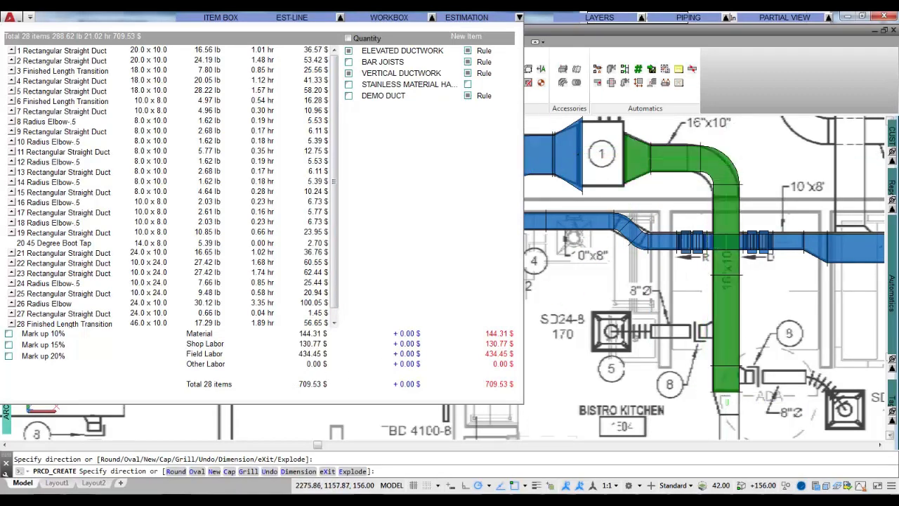
{"action": "key", "text": "Return"}
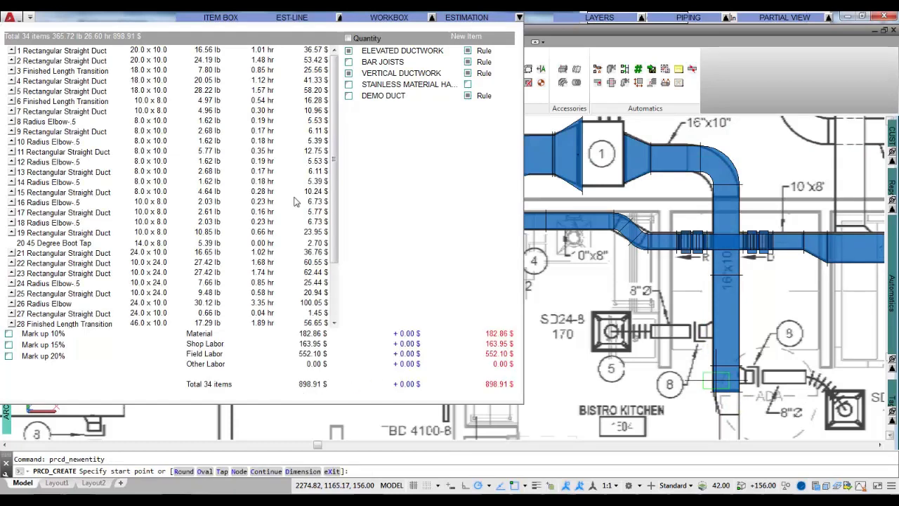
Tap a round duct off the vertical 16x10 duct to the SD24-8 diffuser and end it with a flex connection and grill.
{"action": "mouse_move", "coordinate": [281, 20]}
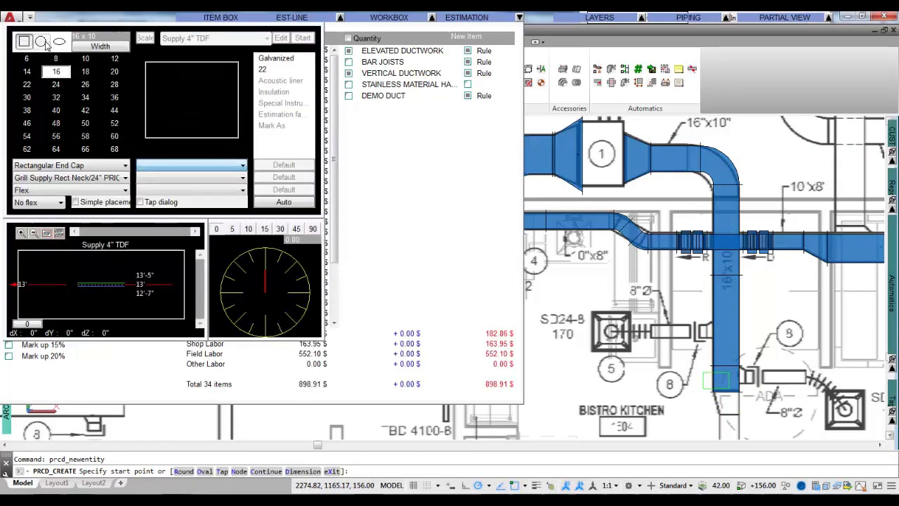
{"action": "left_click", "coordinate": [43, 43]}
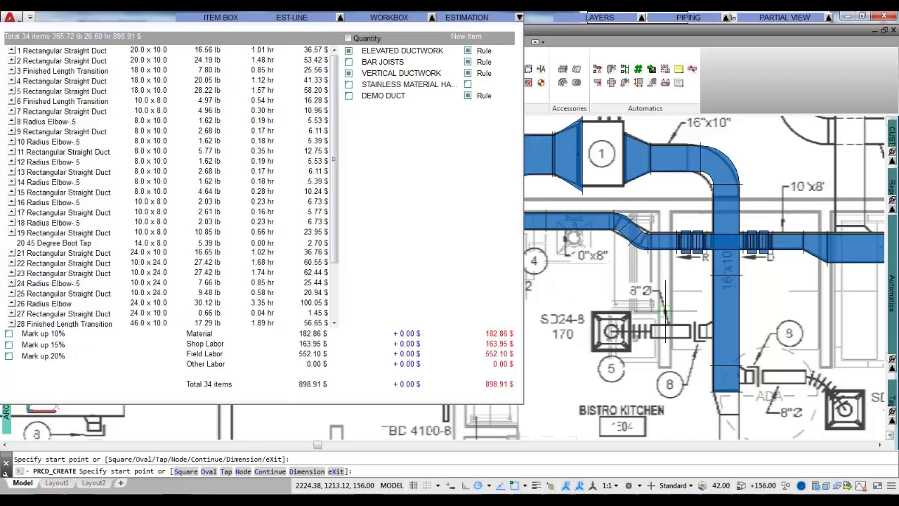
{"action": "left_click", "coordinate": [727, 329]}
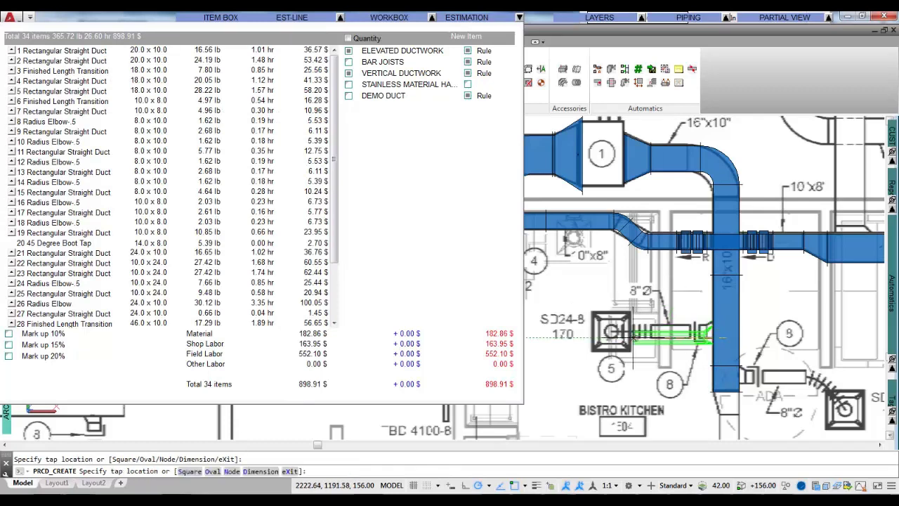
{"action": "left_click", "coordinate": [612, 330]}
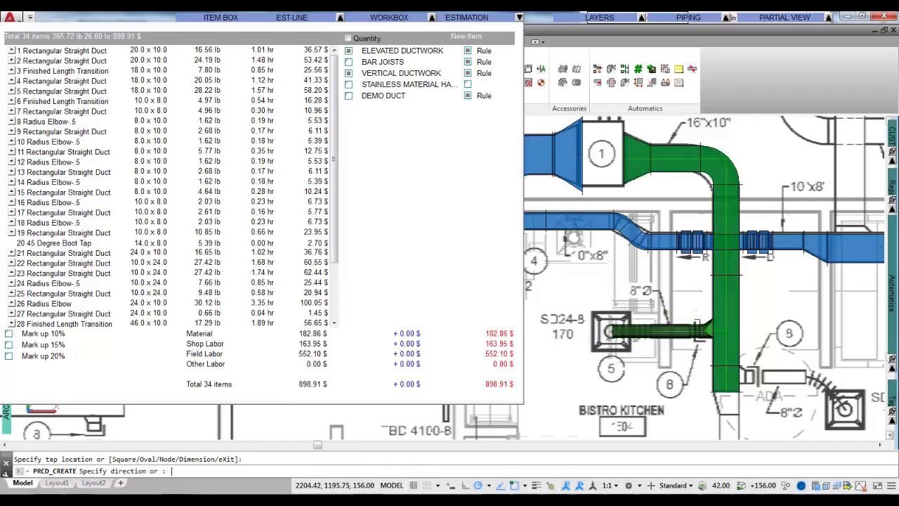
{"action": "left_click", "coordinate": [699, 330]}
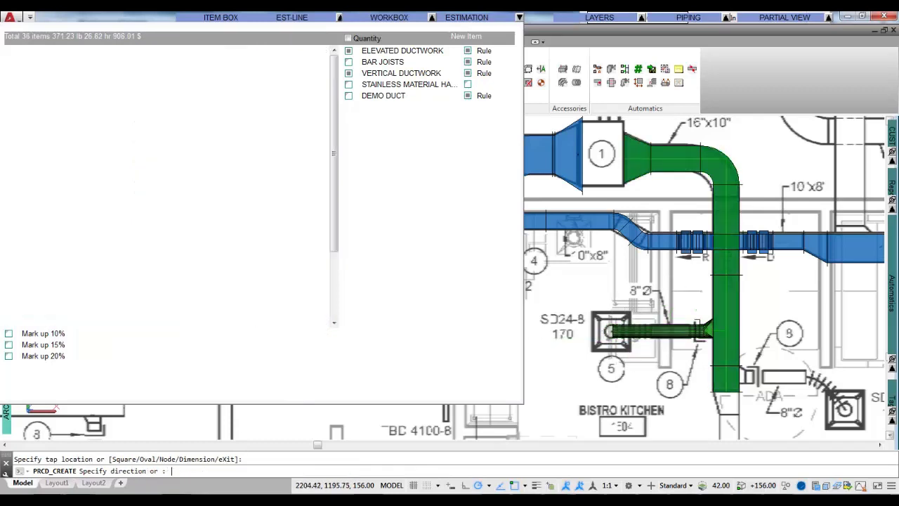
Tap a round duct off the opposite side of the 16x10 duct near its lower end, running it to the other diffuser with a flexed grill.
{"action": "left_click", "coordinate": [728, 369]}
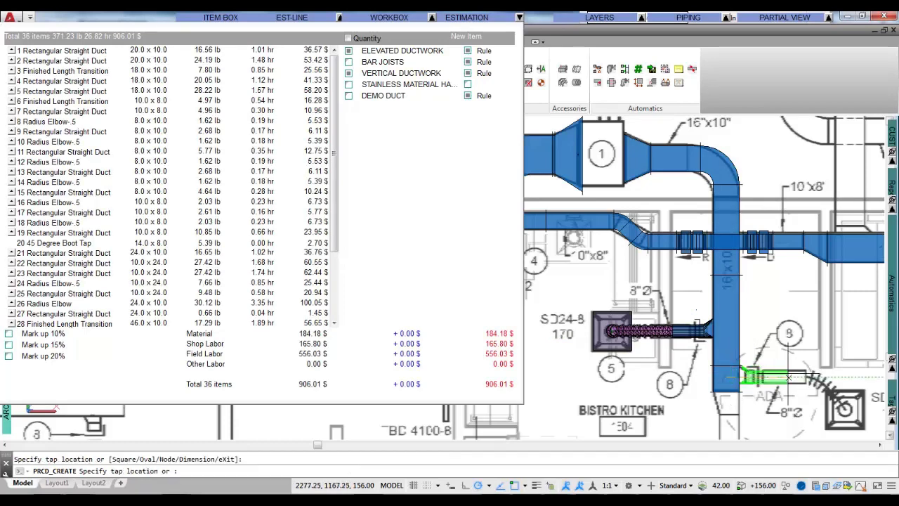
{"action": "left_click", "coordinate": [730, 373]}
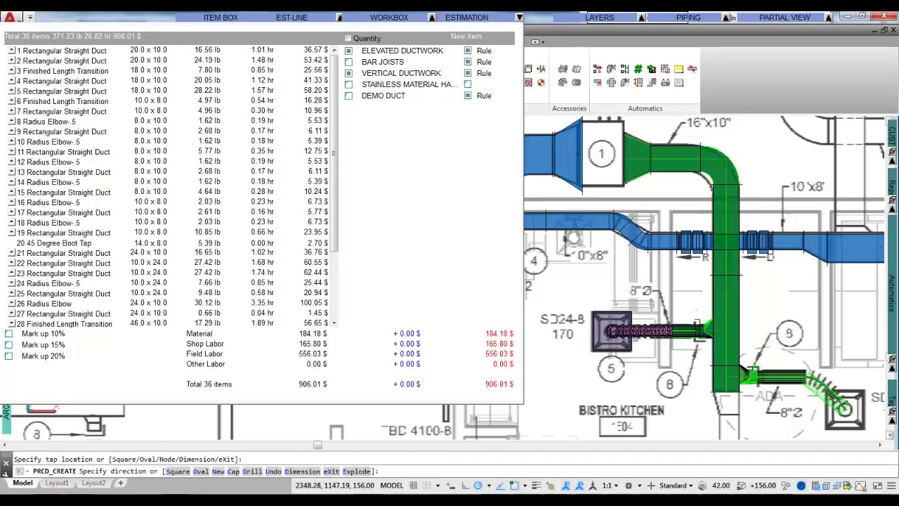
{"action": "left_click", "coordinate": [752, 371]}
{"action": "key", "text": "Return"}
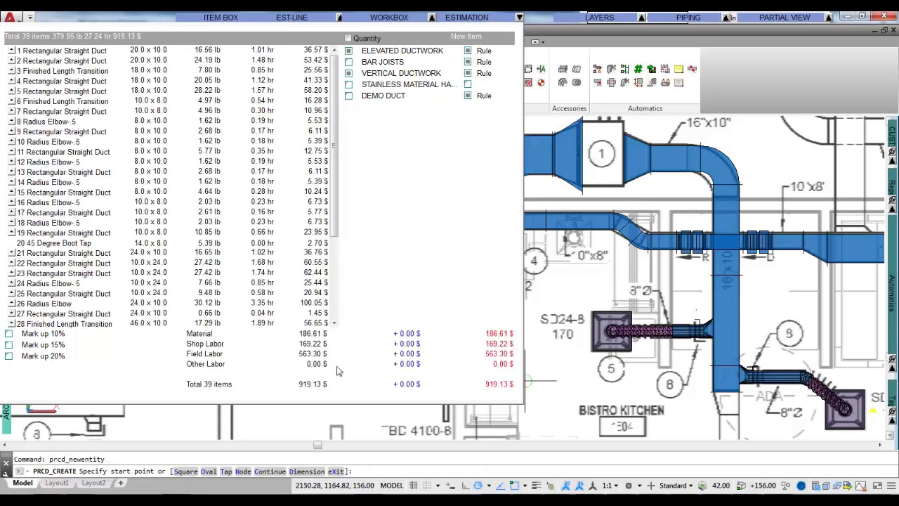
Review the estimation item list, end duct creation, and examine the ductwork in a 3D constrained orbit.
{"action": "left_click_drag", "start_coordinate": [338, 229], "coordinate": [335, 314]}
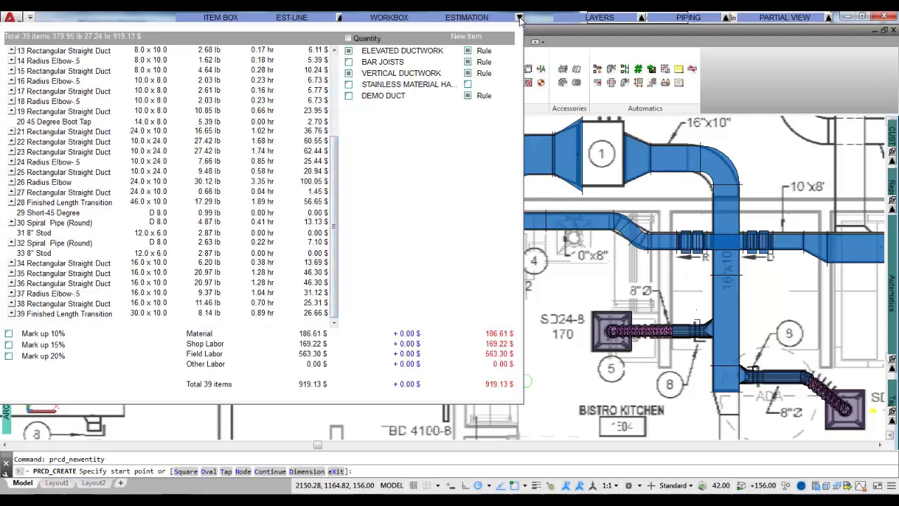
{"action": "key", "text": "Escape"}
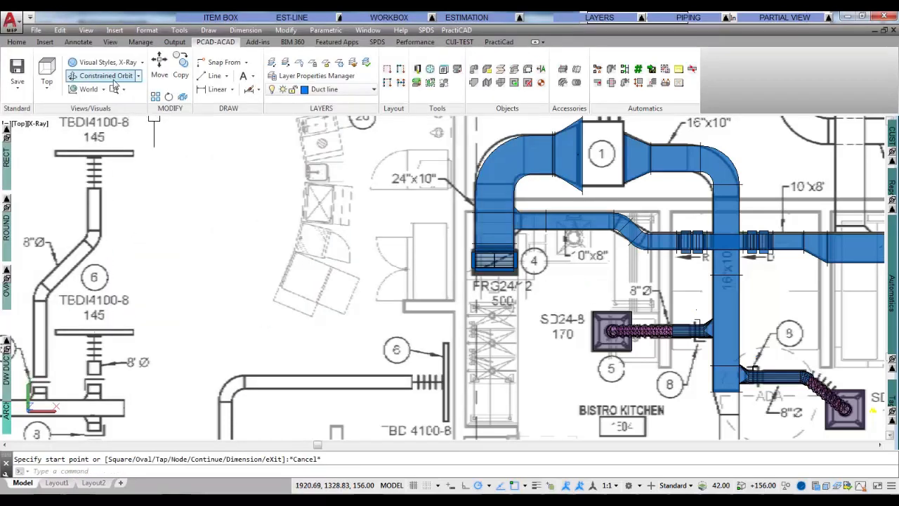
{"action": "left_click", "coordinate": [105, 75]}
{"action": "left_click_drag", "start_coordinate": [516, 276], "coordinate": [687, 250]}
{"action": "left_click_drag", "start_coordinate": [685, 239], "coordinate": [685, 232]}
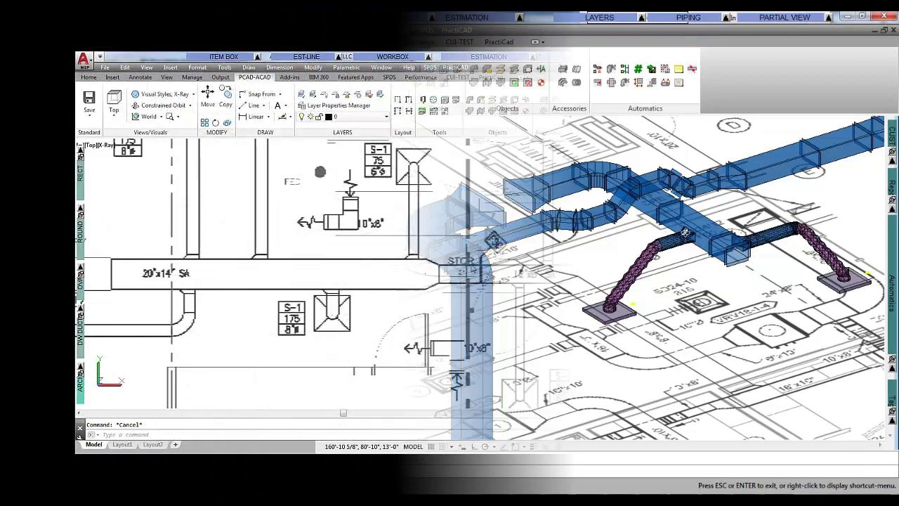
Set the drawing's specification to SMACNA - 2" WG S&D and apply it to the entire drawing.
{"action": "mouse_move", "coordinate": [410, 59]}
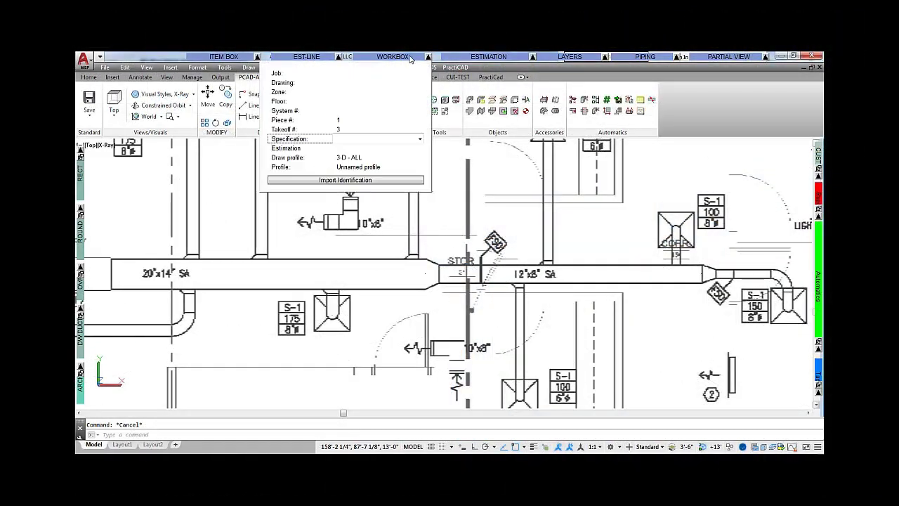
{"action": "left_click", "coordinate": [419, 139]}
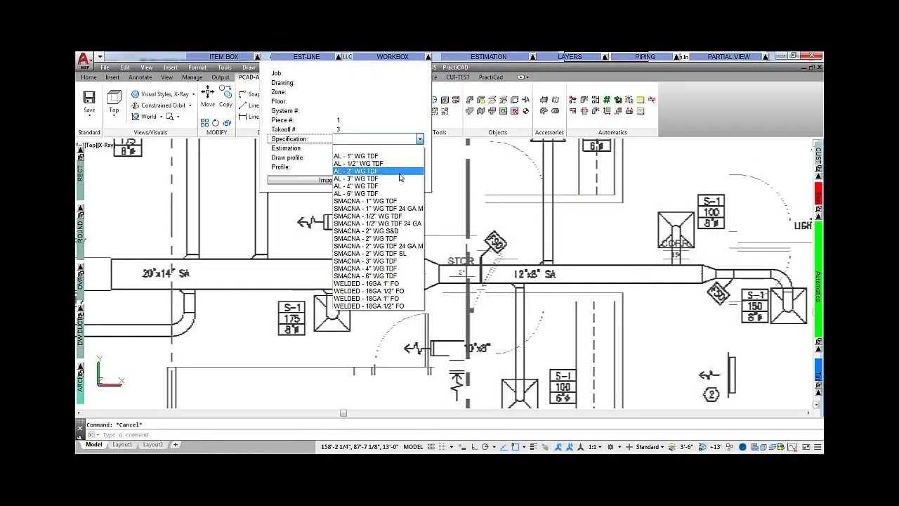
{"action": "left_click", "coordinate": [379, 227]}
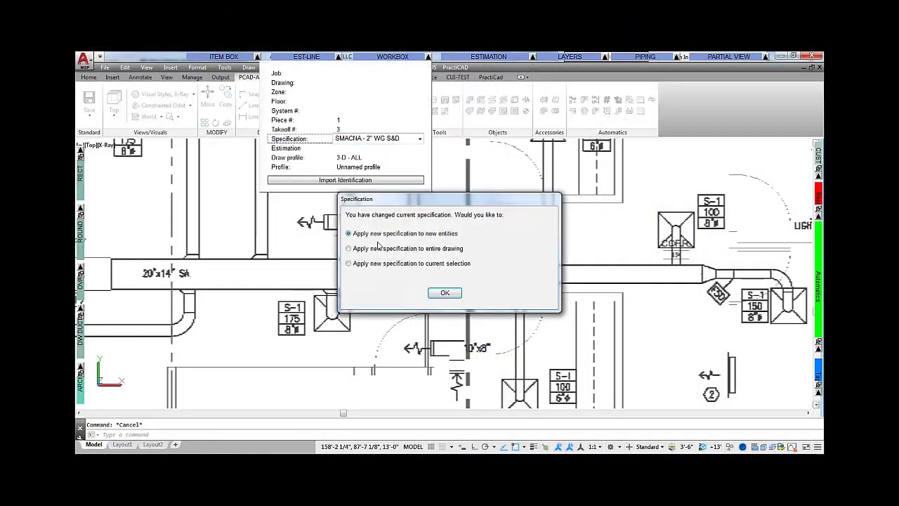
{"action": "left_click", "coordinate": [440, 293]}
Draw the 20x14 supply main along the plan to the first transition, and continue it as 12x8 duct to the next reducer.
{"action": "mouse_move", "coordinate": [316, 59]}
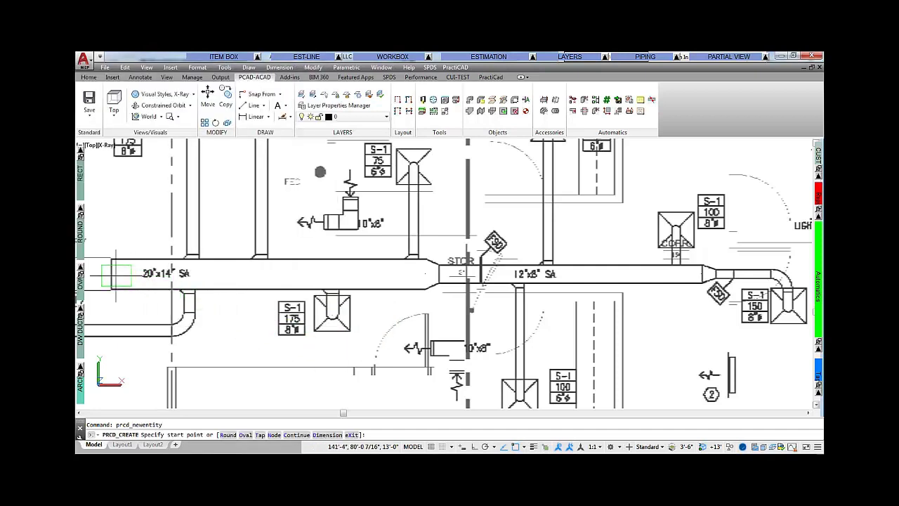
{"action": "left_click", "coordinate": [115, 274]}
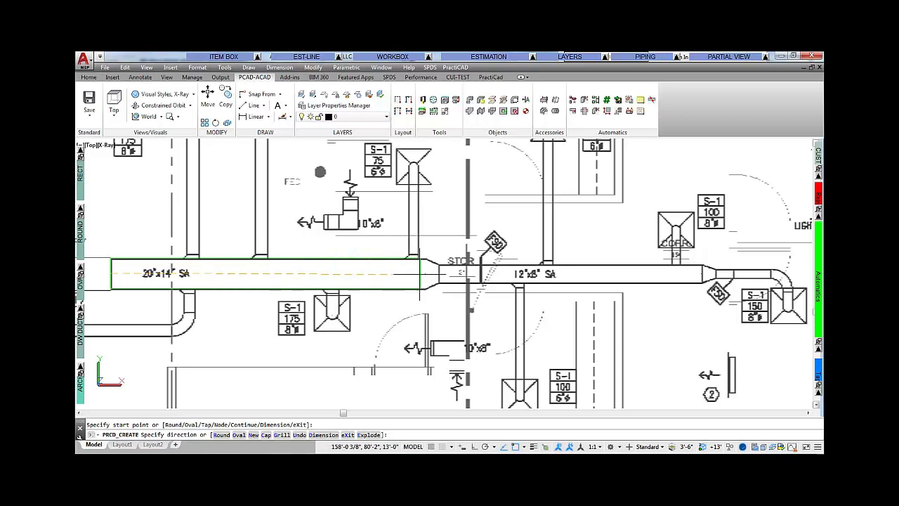
{"action": "left_click", "coordinate": [437, 274]}
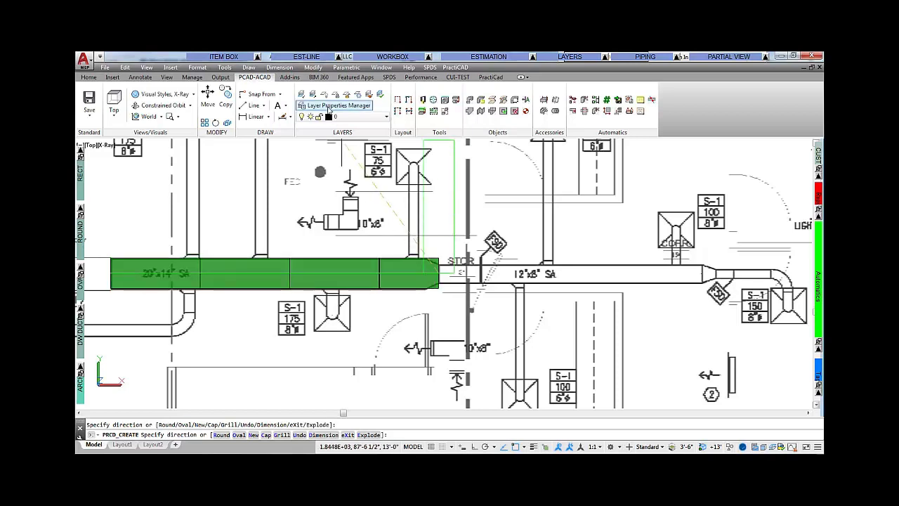
{"action": "left_click", "coordinate": [167, 92]}
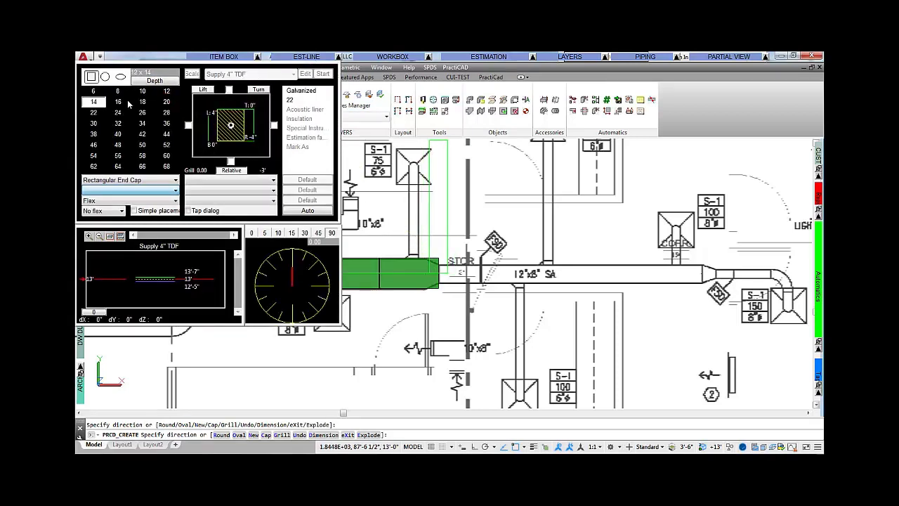
{"action": "left_click", "coordinate": [117, 92]}
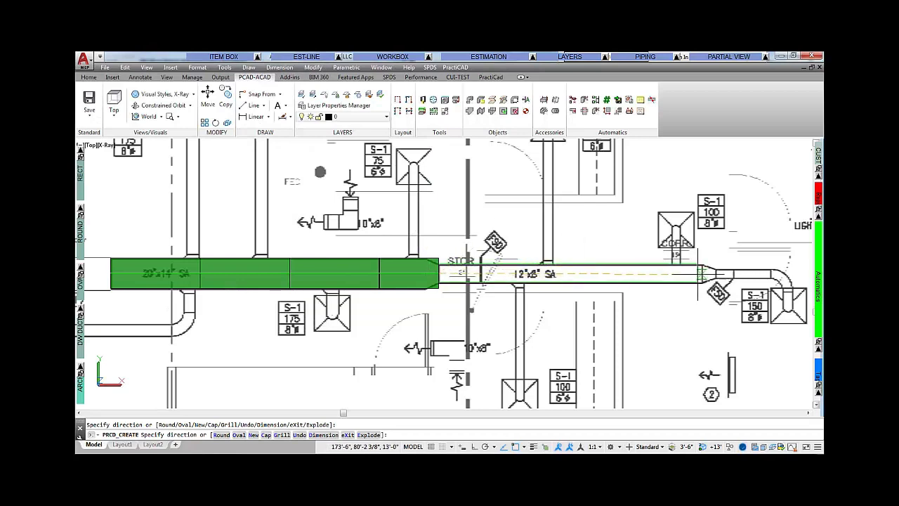
{"action": "left_click", "coordinate": [702, 272]}
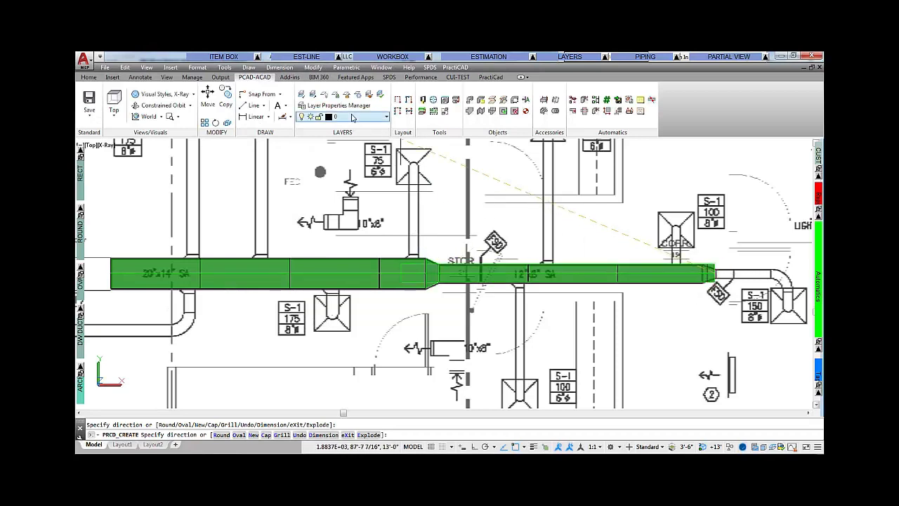
Continue the supply main as round duct and turn it with an elbow down to the S-1 150 diffuser.
{"action": "mouse_move", "coordinate": [301, 61]}
{"action": "left_click", "coordinate": [106, 77]}
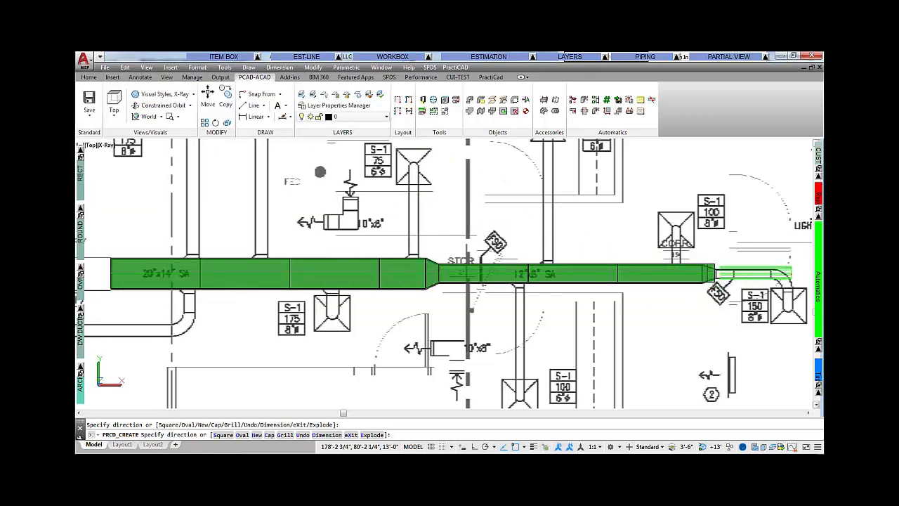
{"action": "left_click", "coordinate": [782, 309]}
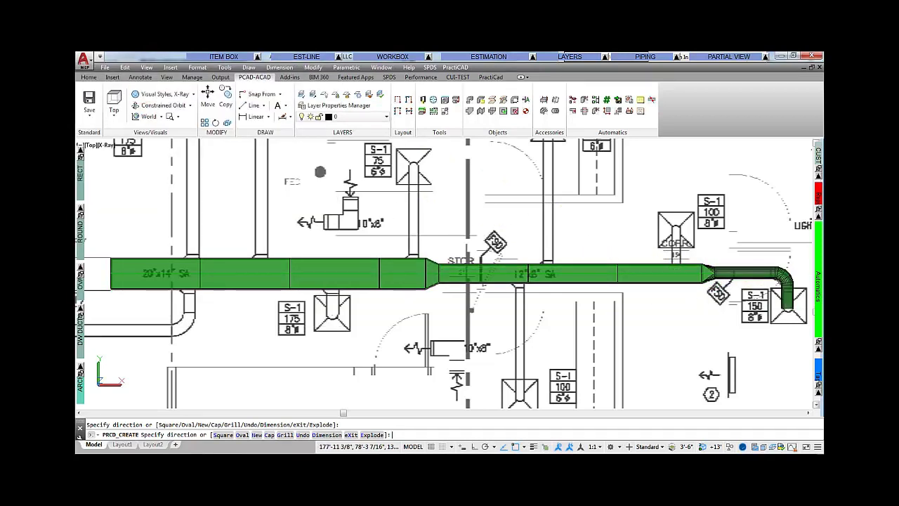
End the main at its diffuser, and draw an 8-inch round branch tapped off the 20x14 duct to the S-1 175 diffuser above the laundry.
{"action": "key", "text": "Return"}
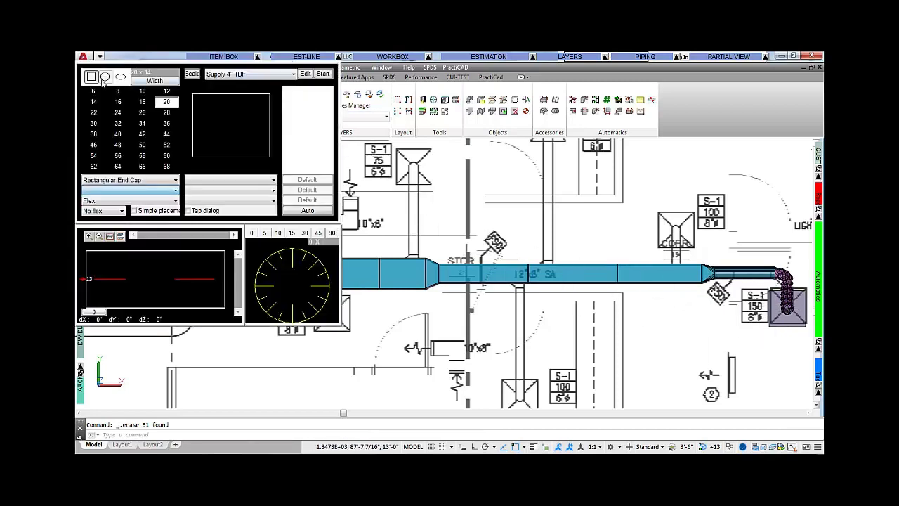
{"action": "left_click", "coordinate": [104, 77]}
{"action": "left_click", "coordinate": [142, 92]}
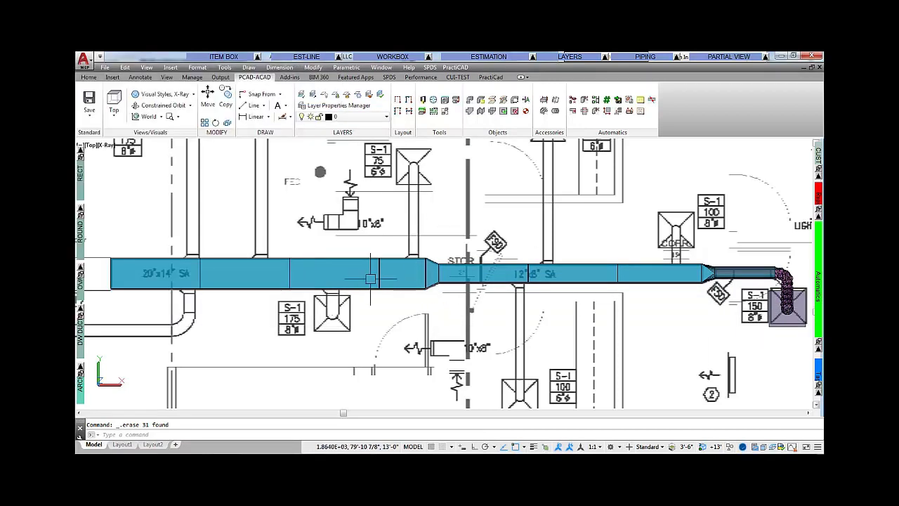
{"action": "mouse_move", "coordinate": [241, 263]}
{"action": "middle_mouse_down"}
{"action": "mouse_move", "coordinate": [584, 328]}
{"action": "mouse_move", "coordinate": [664, 327]}
{"action": "middle_mouse_up"}
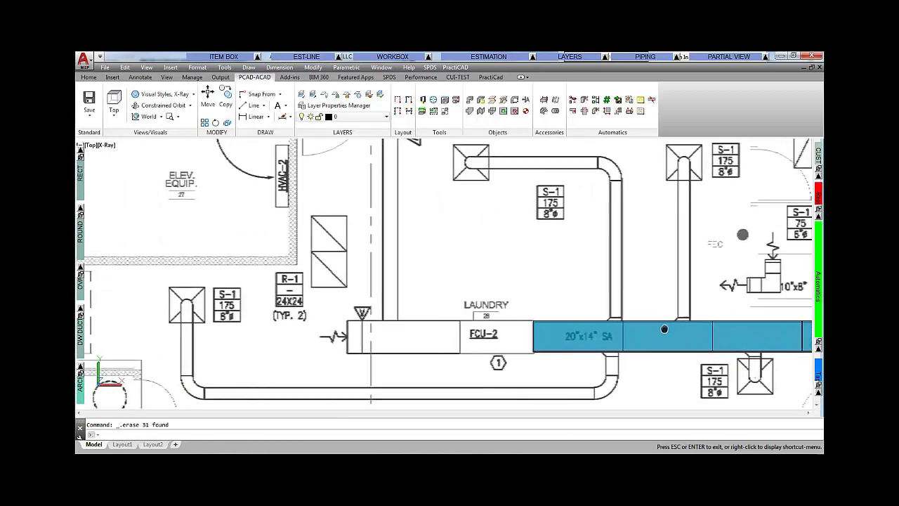
{"action": "left_click", "coordinate": [315, 58]}
{"action": "left_click", "coordinate": [323, 74]}
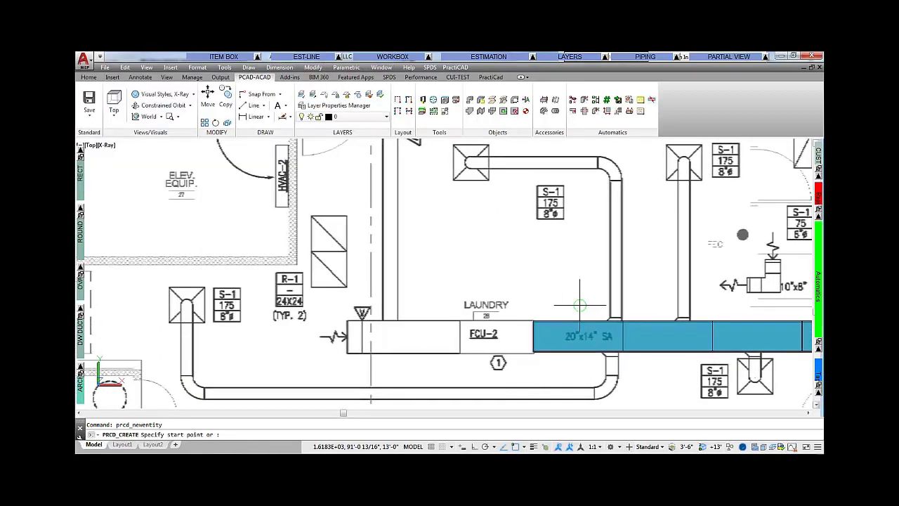
{"action": "left_click", "coordinate": [613, 337]}
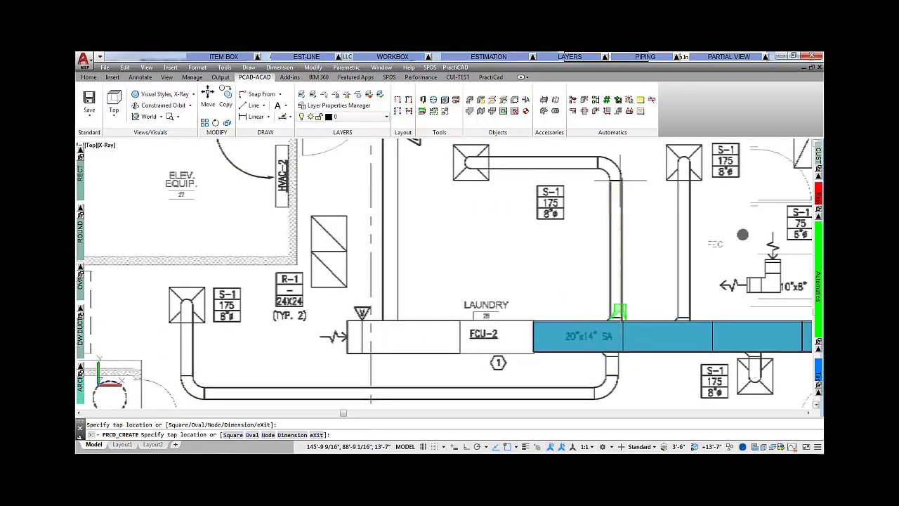
{"action": "left_click", "coordinate": [615, 314]}
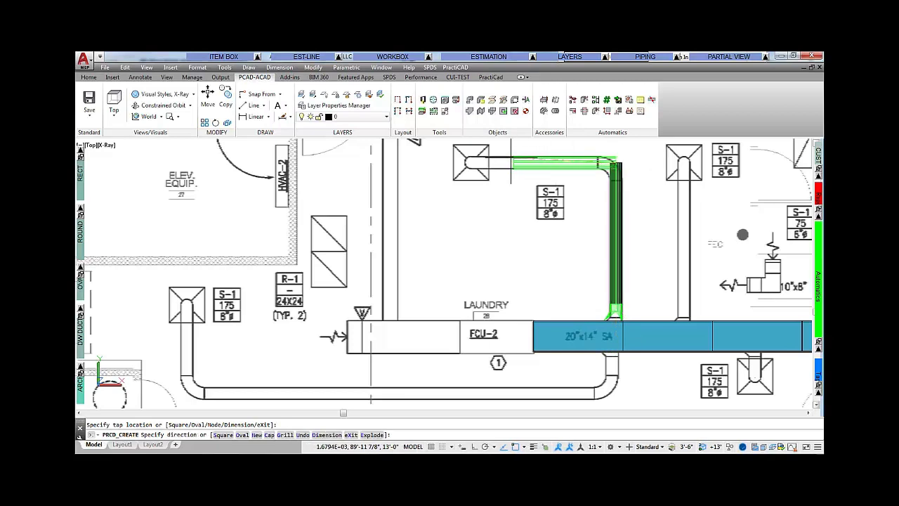
{"action": "left_click", "coordinate": [471, 163]}
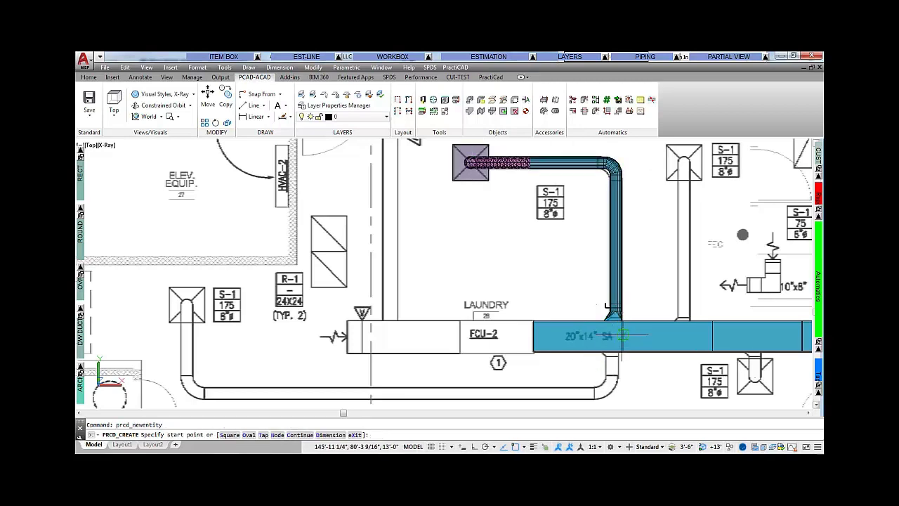
Tap a second 8-inch round branch off the opposite side of the 20x14 main and route it to the S-1 175 diffuser below the elevator equipment room.
{"action": "left_click", "coordinate": [622, 360]}
{"action": "left_click", "coordinate": [610, 364]}
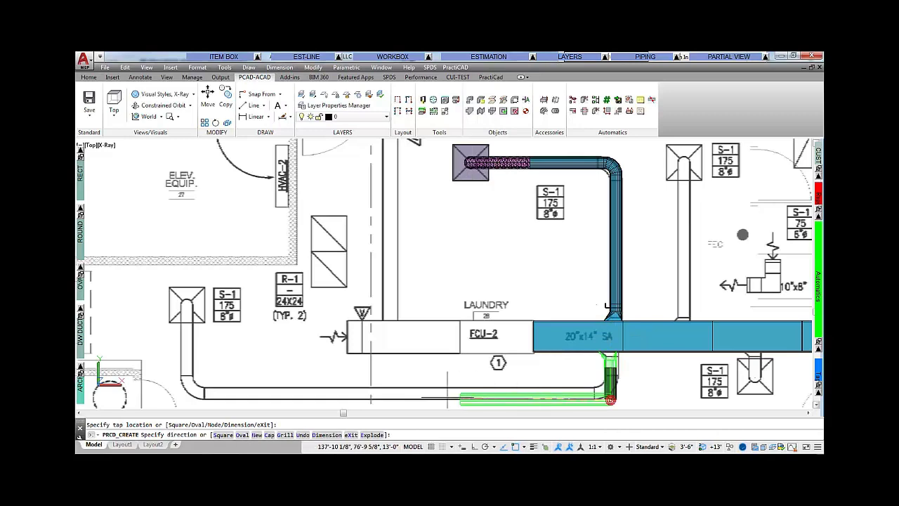
{"action": "left_click", "coordinate": [187, 388]}
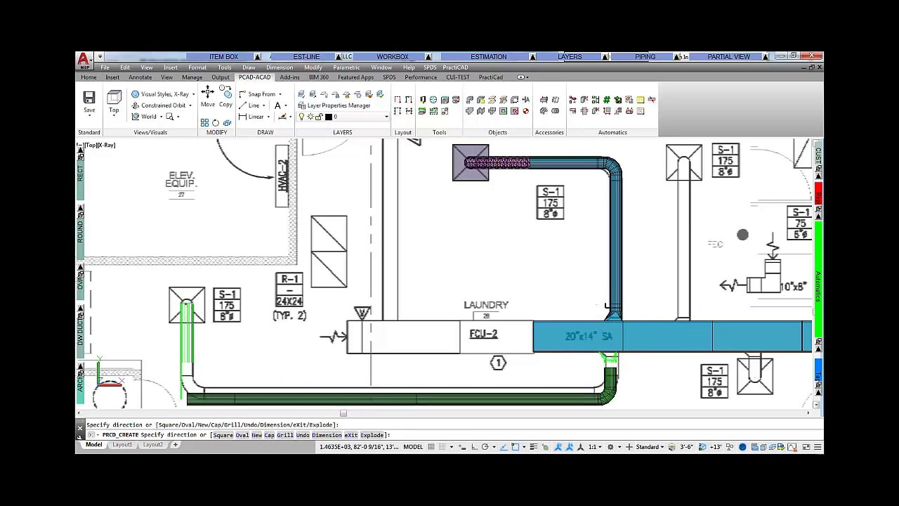
{"action": "left_click", "coordinate": [187, 303]}
{"action": "middle_click_drag", "start_coordinate": [732, 287], "coordinate": [440, 320]}
{"action": "key", "text": "Escape"}
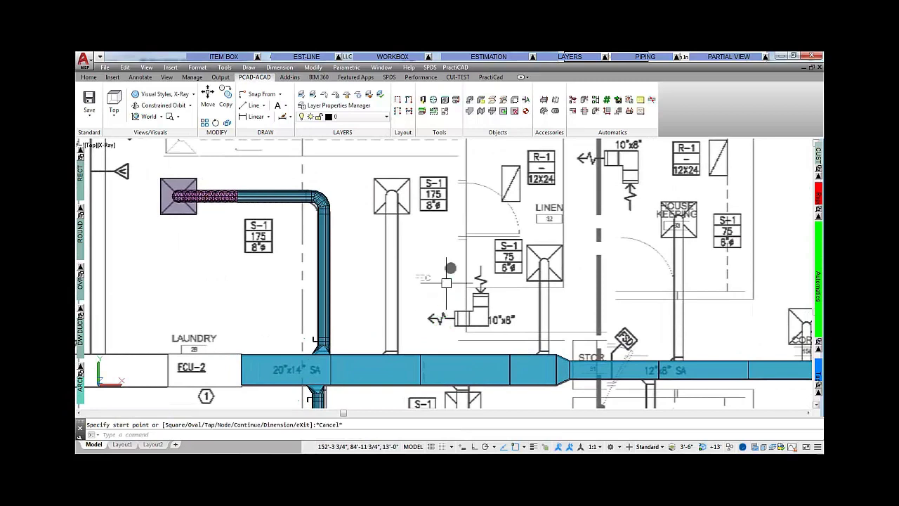
Copy the S-1 diffuser above the laundry onto the remaining 175, 75 and 100 diffuser locations along the supply main.
{"action": "left_click", "coordinate": [191, 212]}
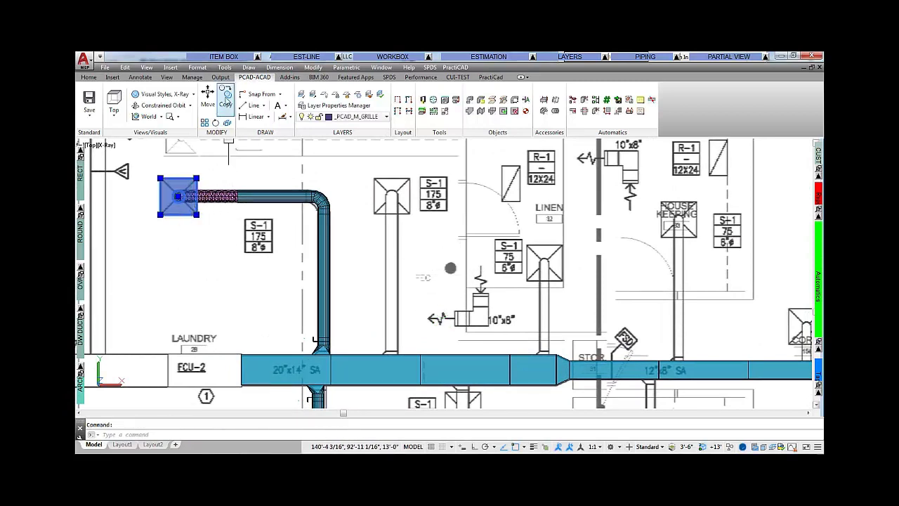
{"action": "left_click", "coordinate": [225, 98]}
{"action": "left_click", "coordinate": [178, 196]}
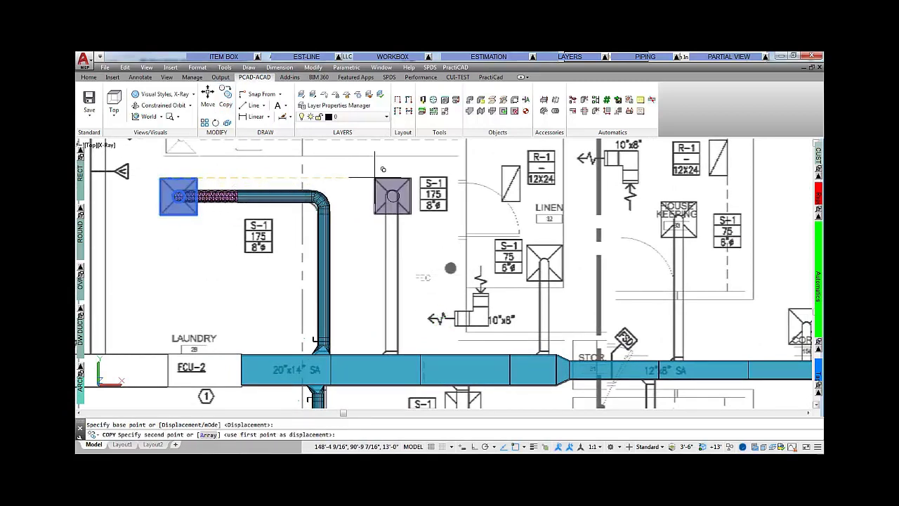
{"action": "left_click", "coordinate": [531, 235]}
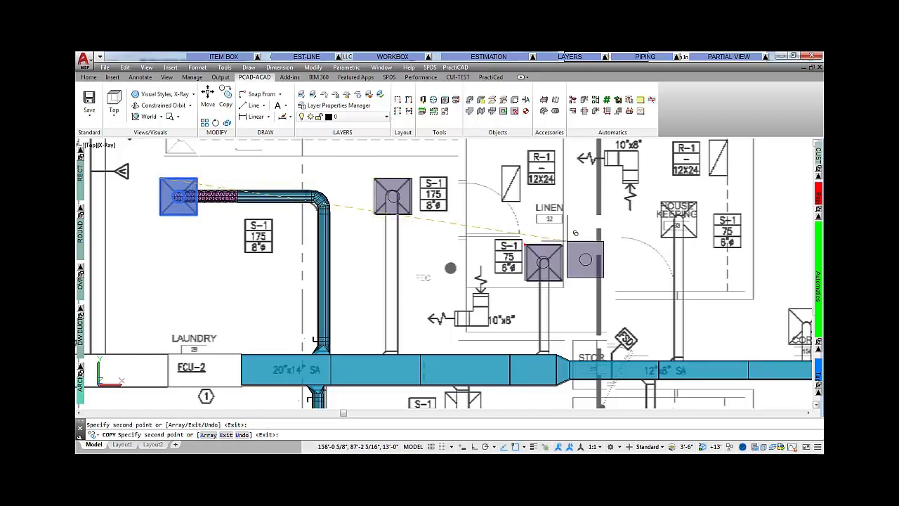
{"action": "middle_click_drag", "start_coordinate": [629, 271], "coordinate": [520, 163]}
{"action": "left_click", "coordinate": [339, 274]}
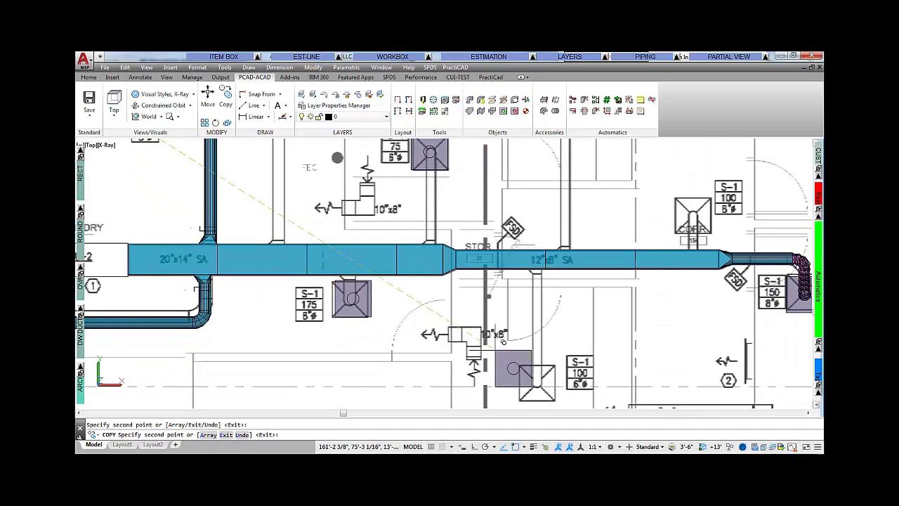
{"action": "left_click", "coordinate": [526, 358]}
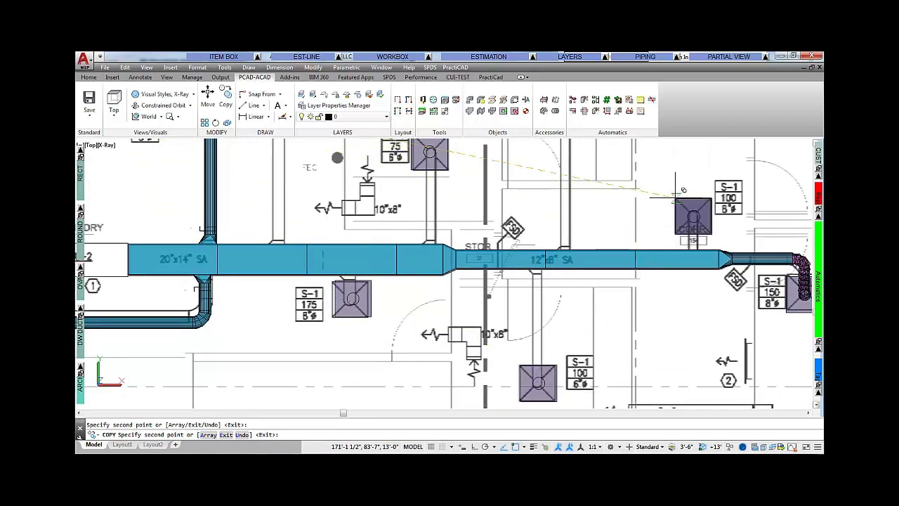
{"action": "scroll", "coordinate": [615, 253], "scroll_direction": "down", "scroll_amount": 2}
{"action": "key", "text": "Escape"}
Select the supply main with the copied diffusers and connect them automatically with round branch ducts.
{"action": "left_click", "coordinate": [675, 368]}
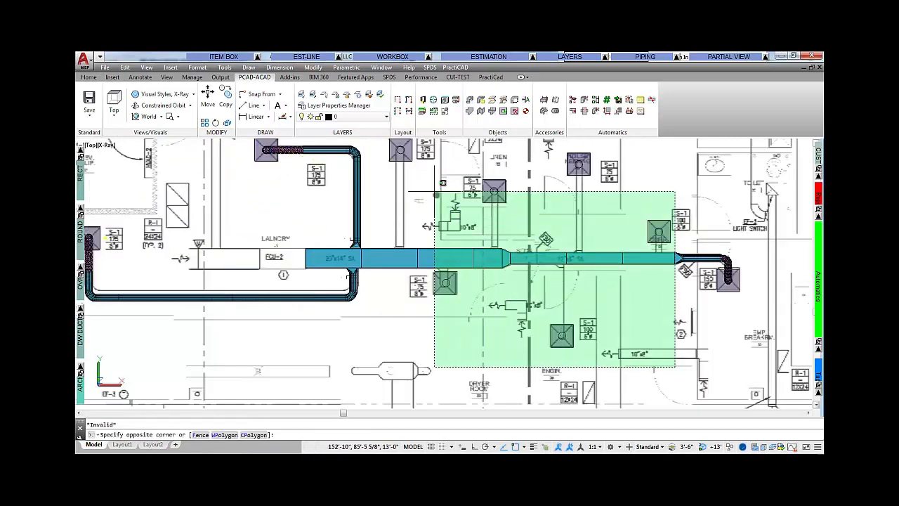
{"action": "left_click", "coordinate": [376, 141]}
{"action": "mouse_move", "coordinate": [815, 274]}
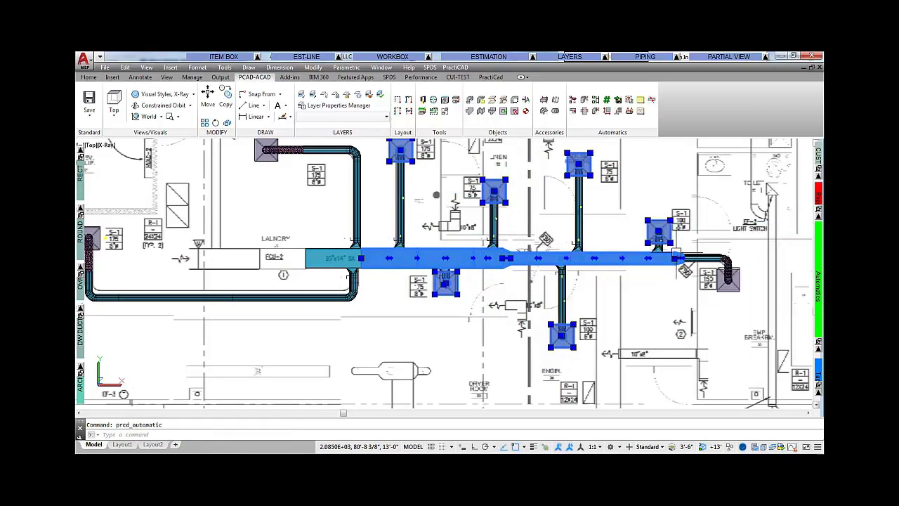
{"action": "key", "text": "Escape"}
Orbit the finished supply system in 3D to examine the main, branches and diffusers.
{"action": "left_click", "coordinate": [167, 106]}
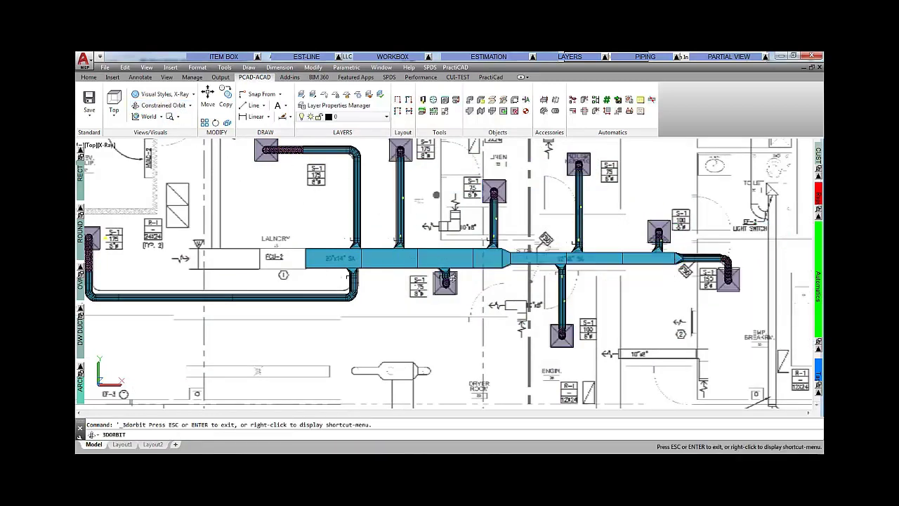
{"action": "left_click_drag", "start_coordinate": [450, 281], "coordinate": [543, 295]}
{"action": "key", "text": "Escape"}
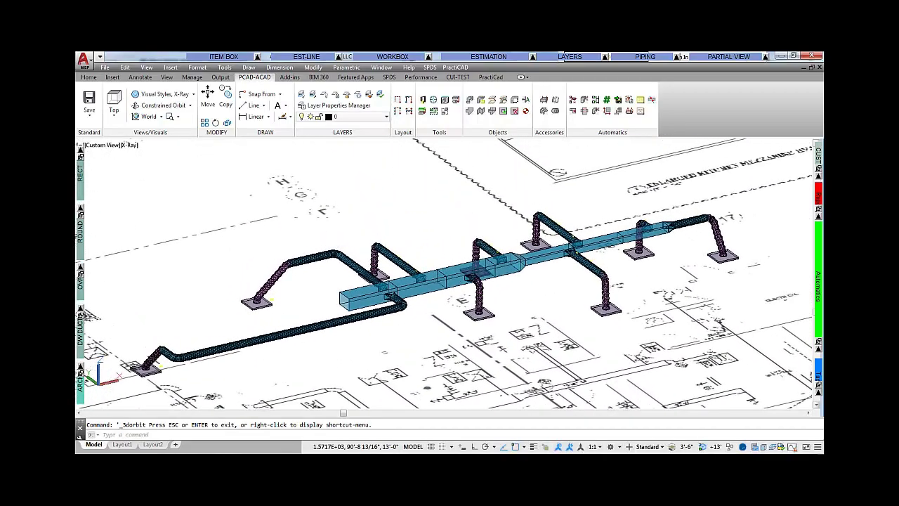
Review the cost estimate of one rectangular straight duct, and of the duct system selected with a crossing window.
{"action": "left_click", "coordinate": [546, 254]}
{"action": "mouse_move", "coordinate": [500, 55]}
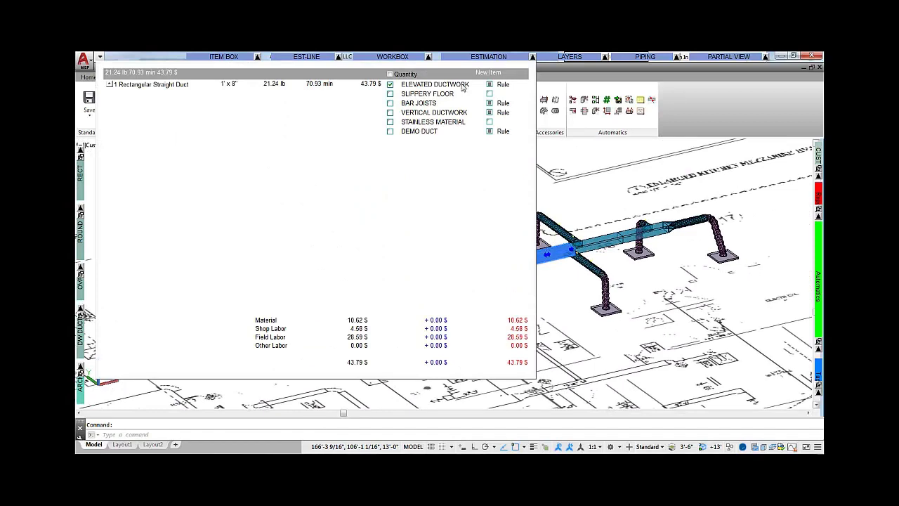
{"action": "left_click", "coordinate": [710, 367]}
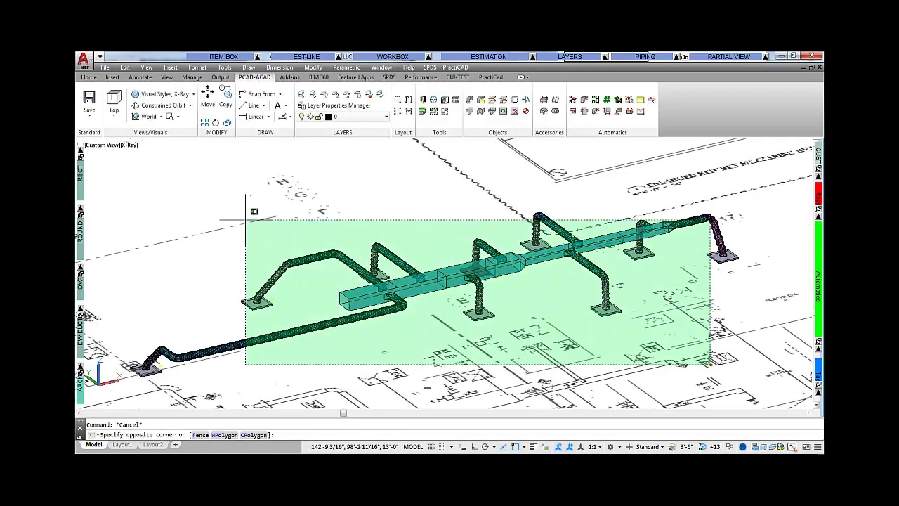
{"action": "left_click", "coordinate": [220, 208]}
{"action": "mouse_move", "coordinate": [463, 58]}
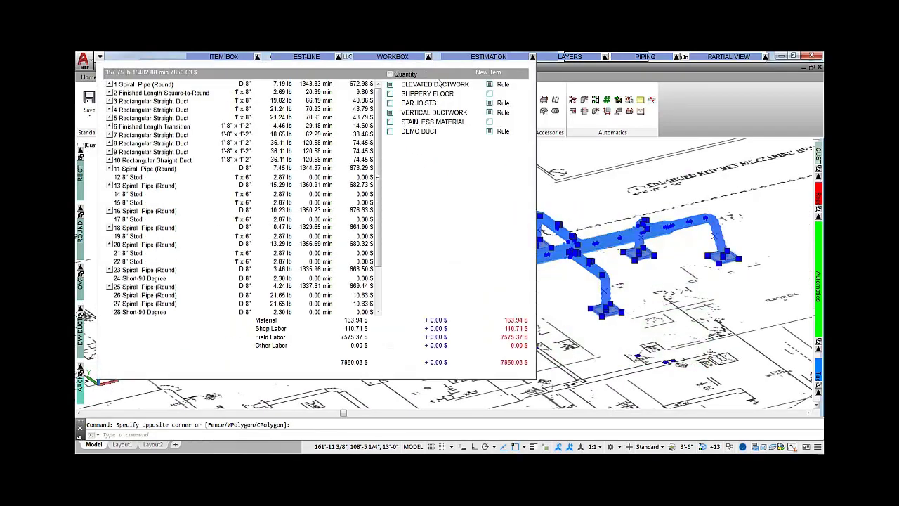
{"action": "scroll", "coordinate": [383, 255], "scroll_direction": "down", "scroll_amount": 3}
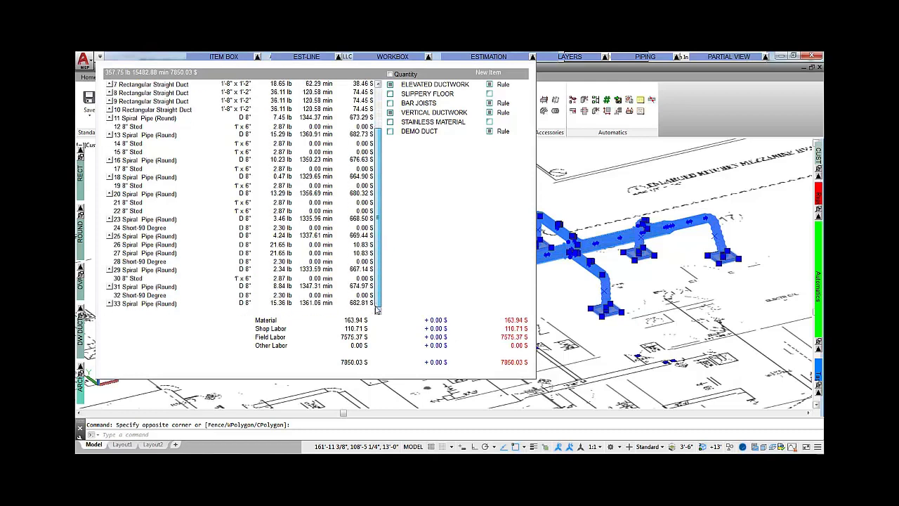
Export the selected fittings to the take-off _PractiCAD Estimating-1.pdx and review their cost breakdown in PractiCAM.
{"action": "left_click", "coordinate": [619, 100]}
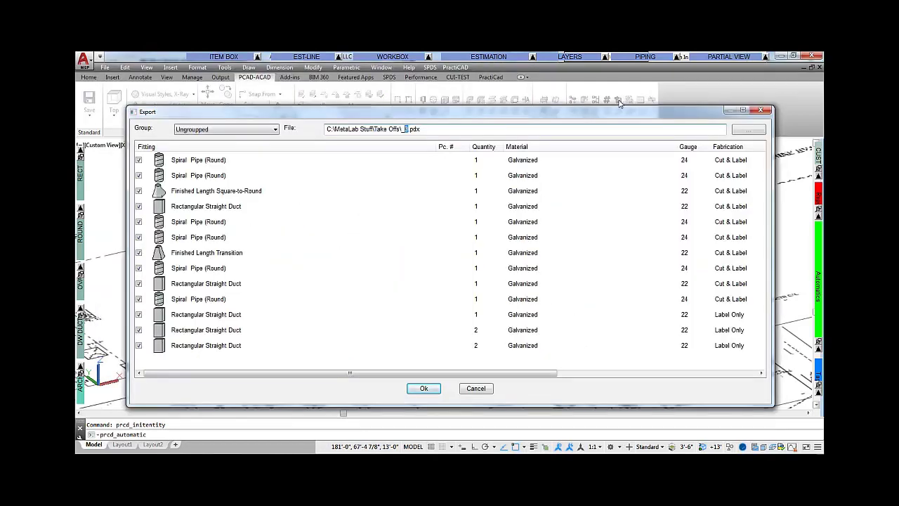
{"action": "left_click", "coordinate": [423, 389]}
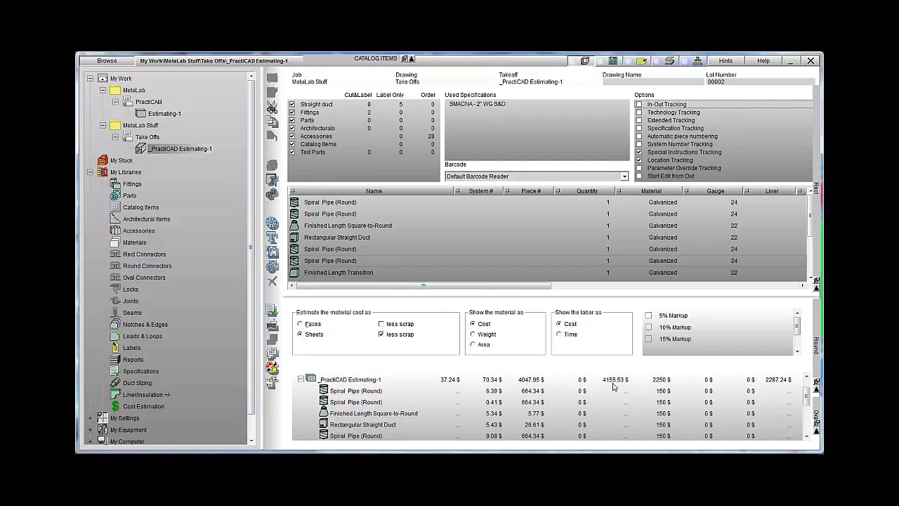
{"action": "left_click_drag", "start_coordinate": [799, 395], "coordinate": [803, 419]}
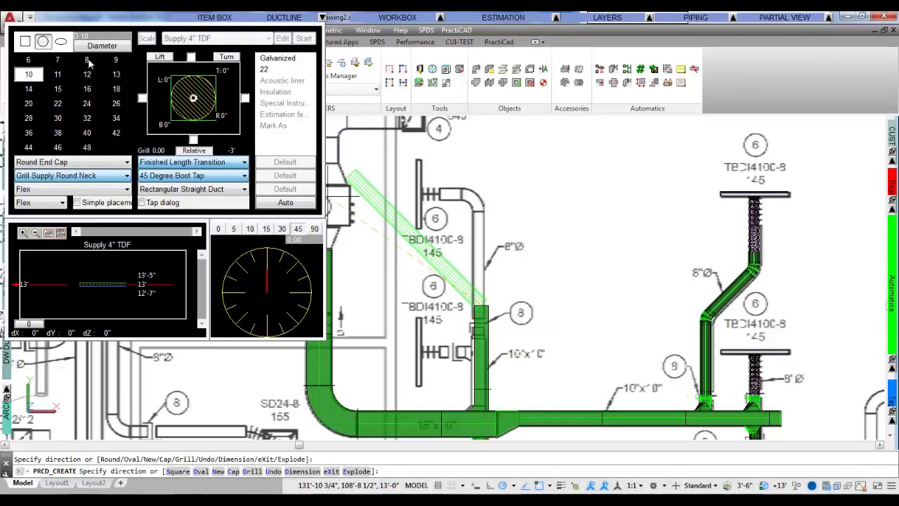
Continue the 10x10 branch as 8-inch round duct and turn it to end at the upper TBDI4100-8 diffuser.
{"action": "left_click", "coordinate": [87, 60]}
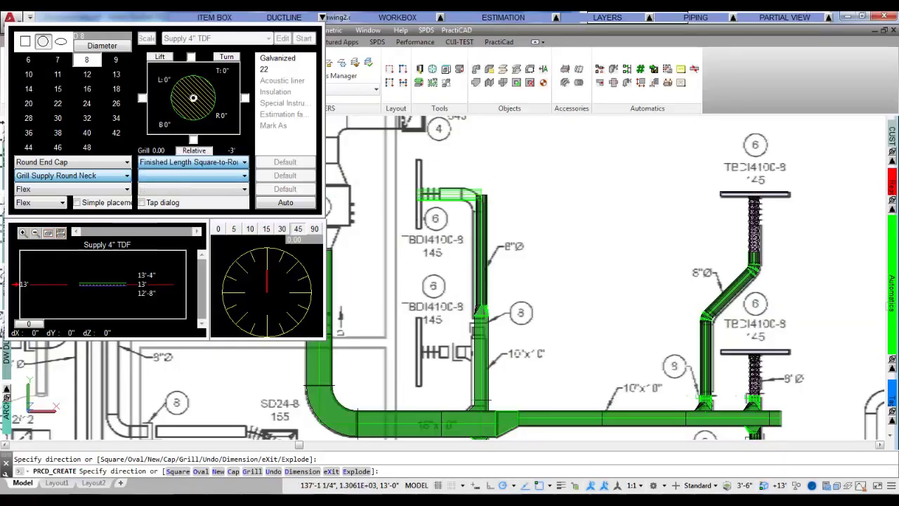
{"action": "right_click", "coordinate": [437, 198]}
{"action": "left_click", "coordinate": [461, 294]}
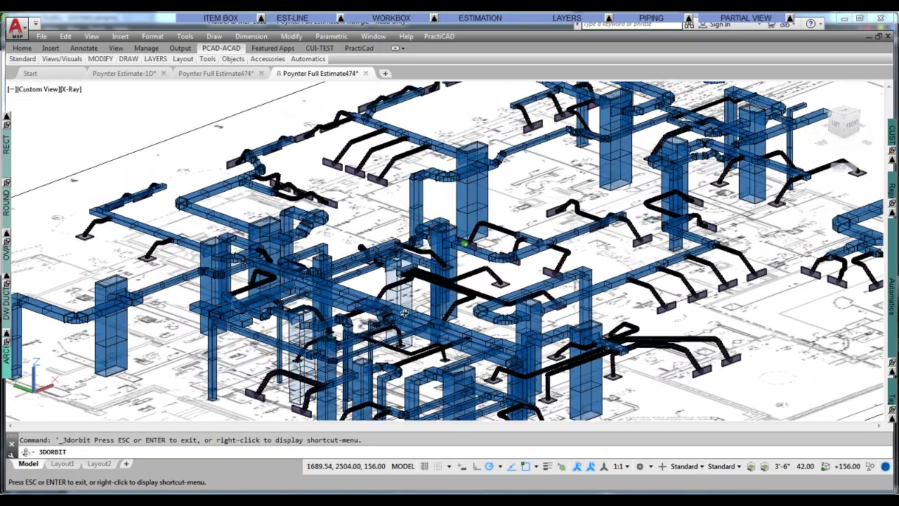
Examine the Poynter full estimate ductwork in 3D and labelled plan views, and fly through it in Revit and Navisworks.
{"action": "middle_click_drag", "start_coordinate": [404, 314], "coordinate": [444, 309], "text": "shift"}
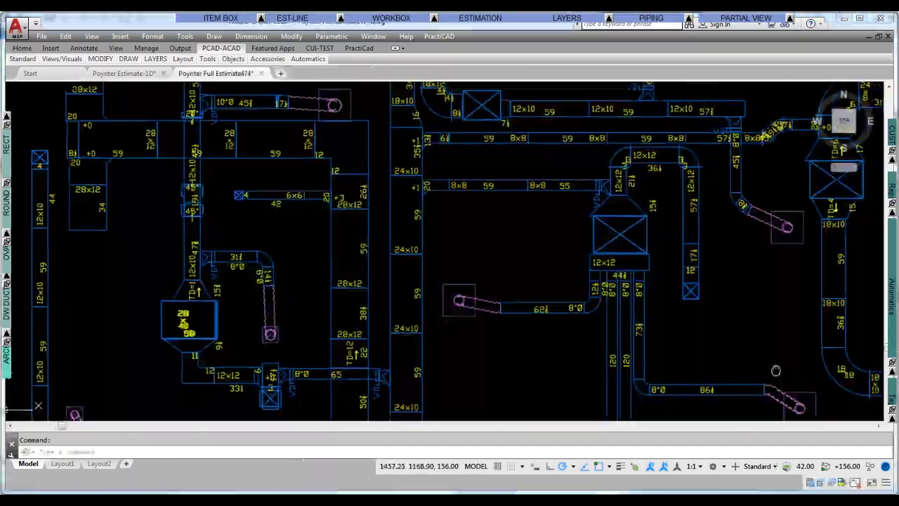
{"action": "middle_click_drag", "start_coordinate": [770, 359], "coordinate": [457, 302]}
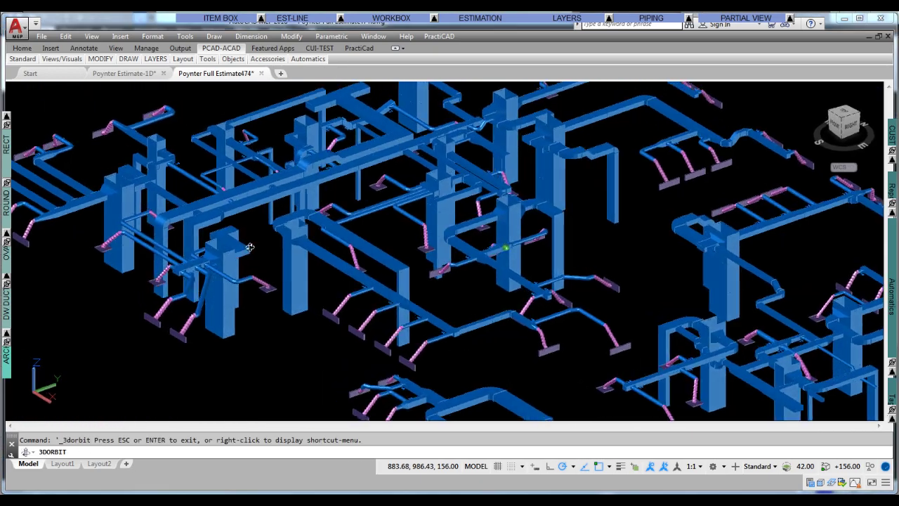
{"action": "middle_click_drag", "start_coordinate": [253, 251], "coordinate": [362, 253], "text": "shift"}
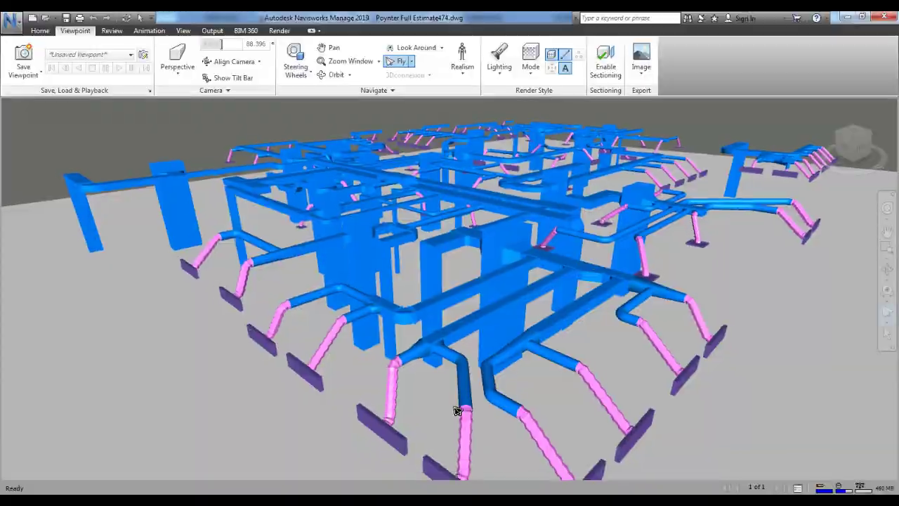
{"action": "left_click_drag", "start_coordinate": [449, 369], "coordinate": [391, 369]}
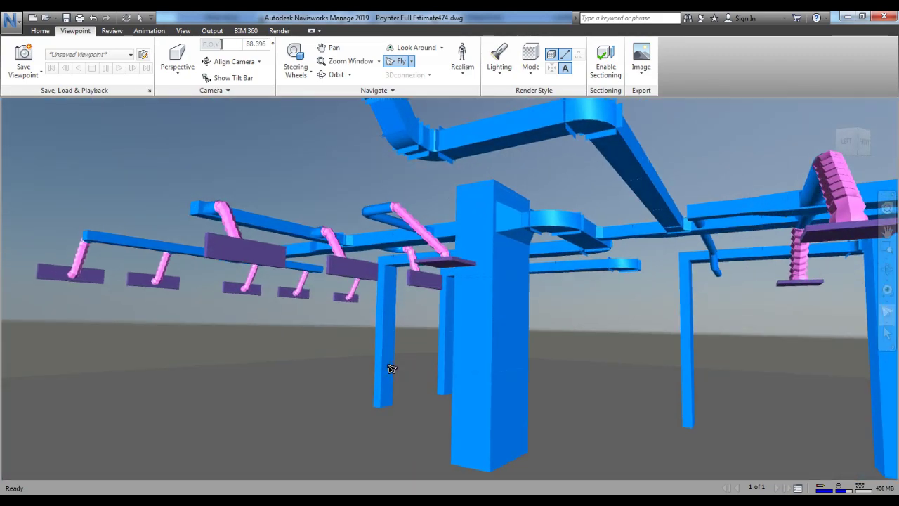